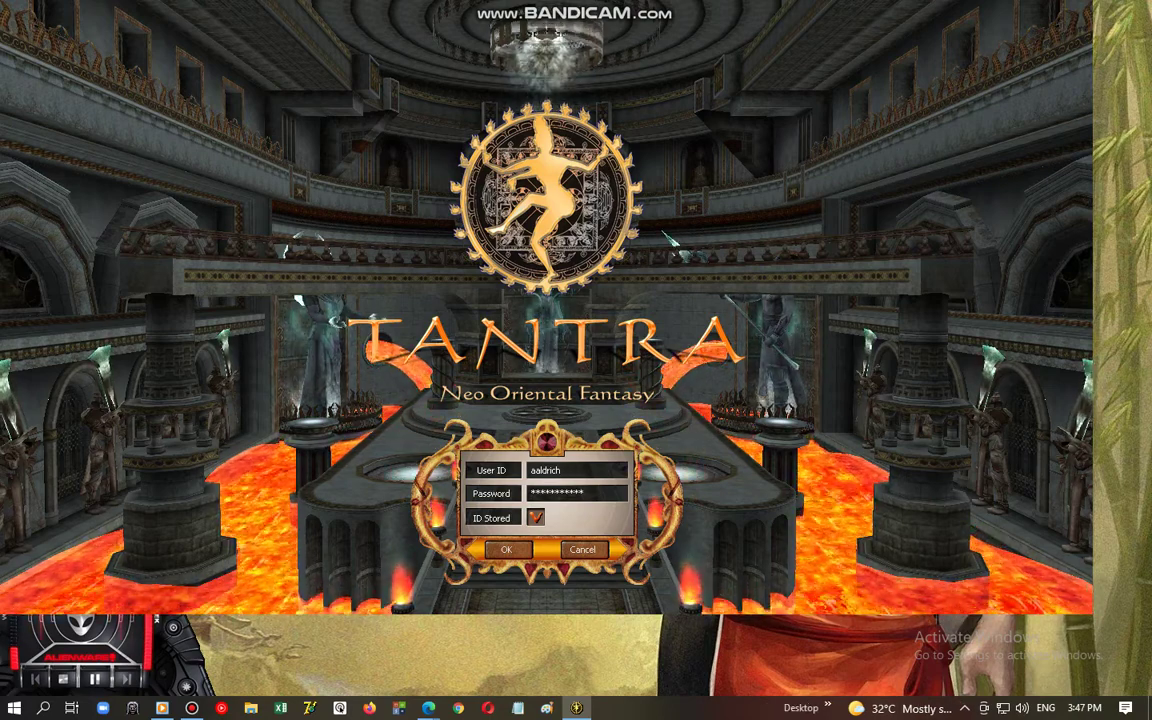
Log in to the Manas - Extreme Hardcore server with the filled-in account and enter the game as the BATUGAN character
key(Return)
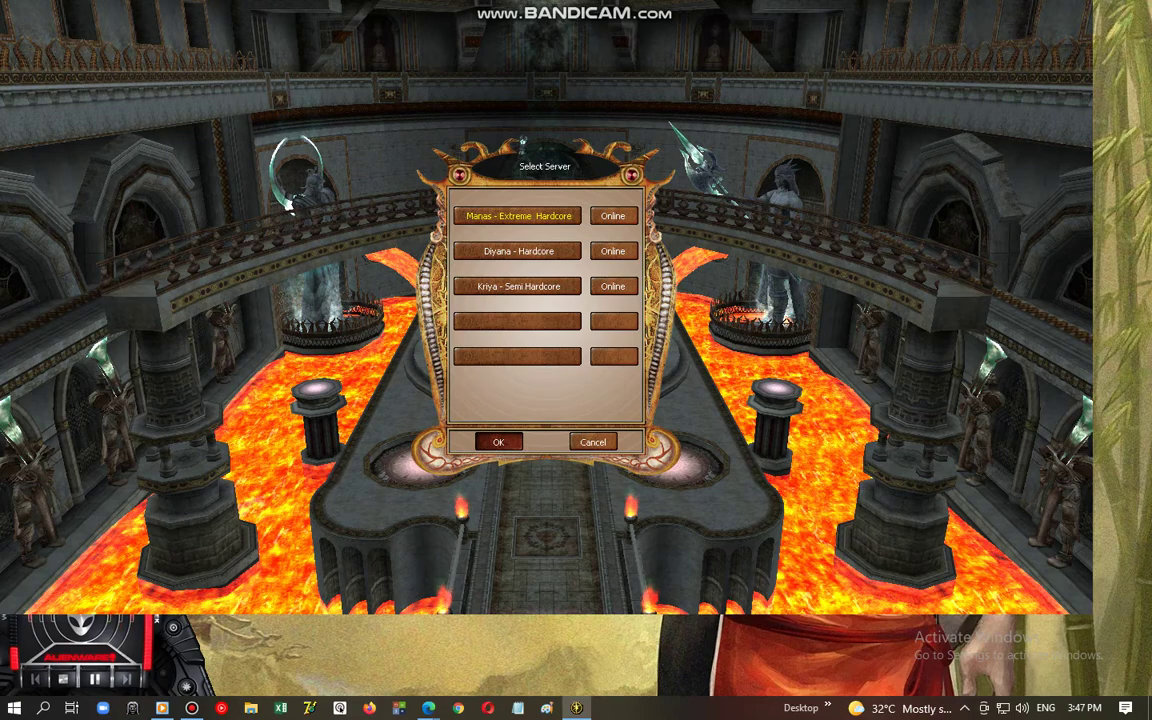
key(Return)
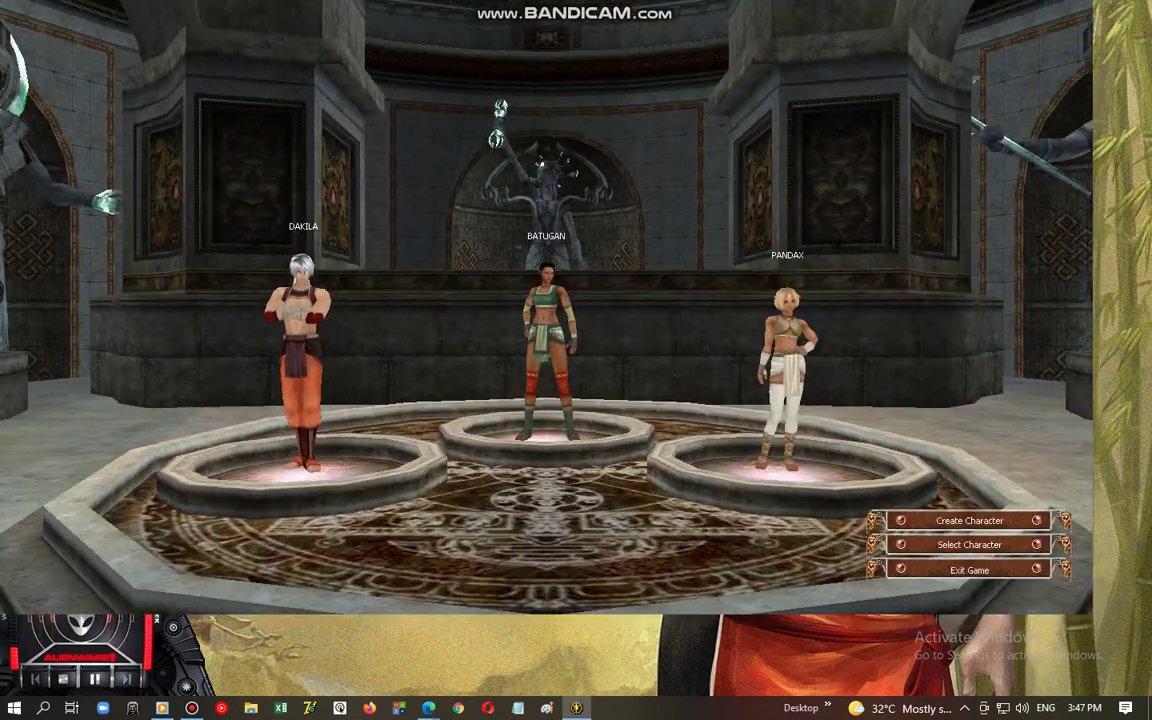
click(547, 350)
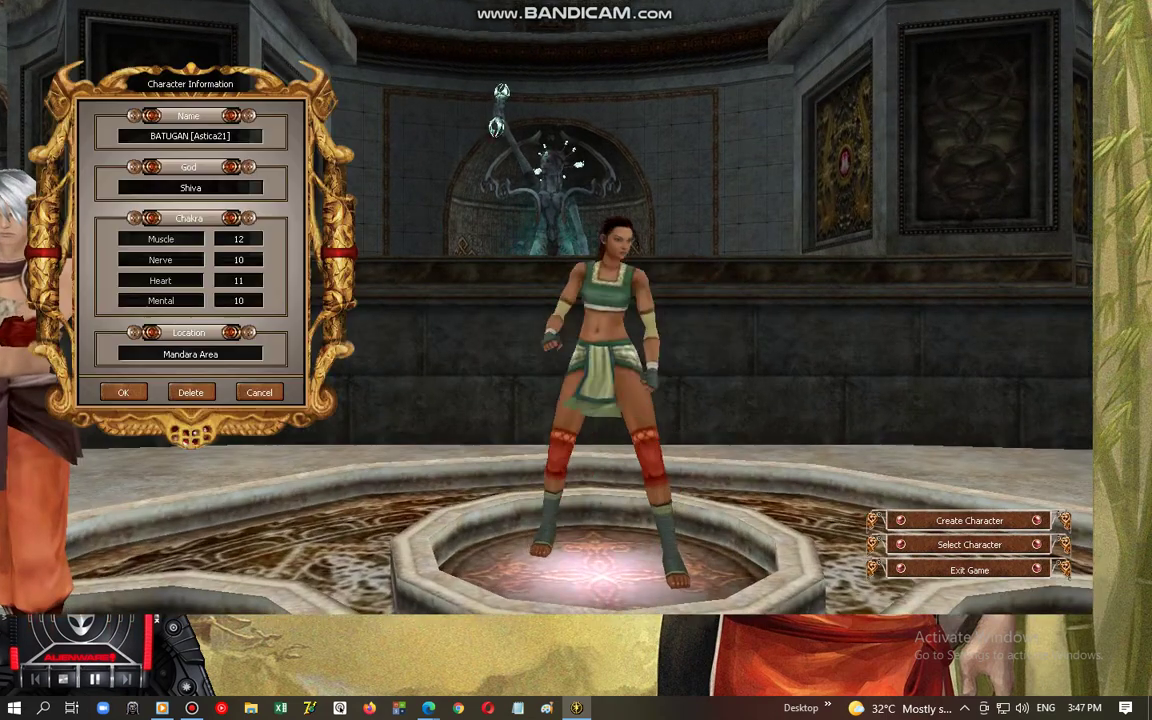
key(Return)
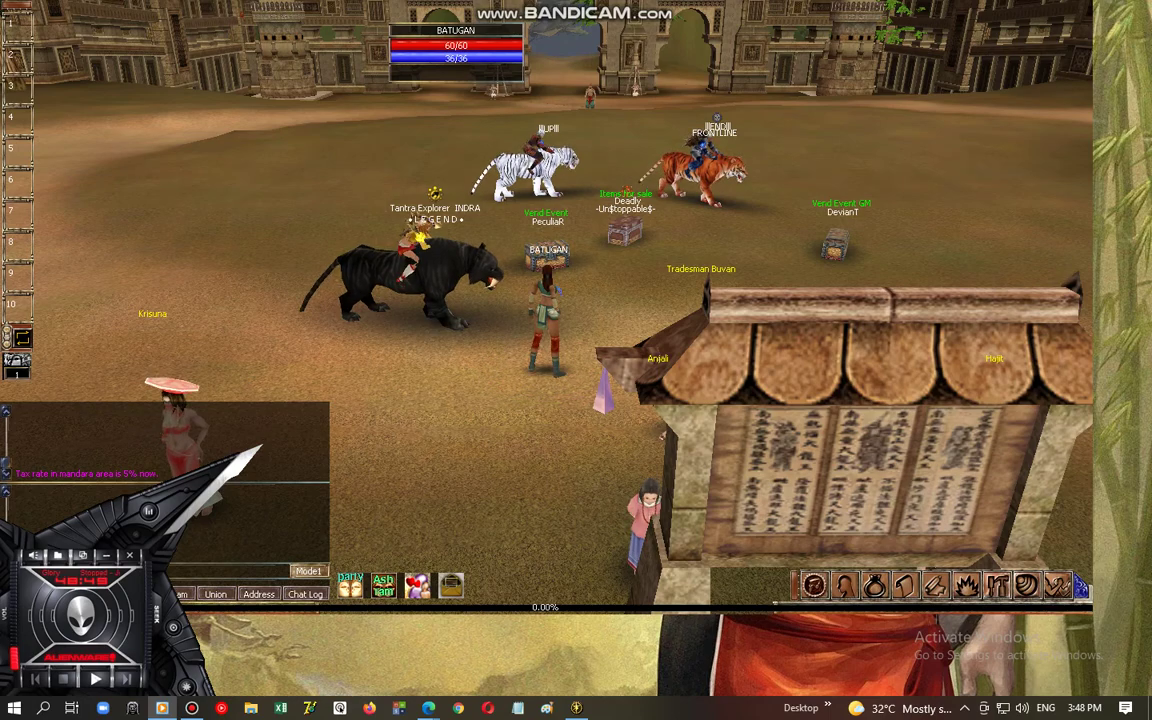
Exit the game to the desktop and close the Alienware-skinned media player
click(622, 168)
key(Escape)
click(612, 173)
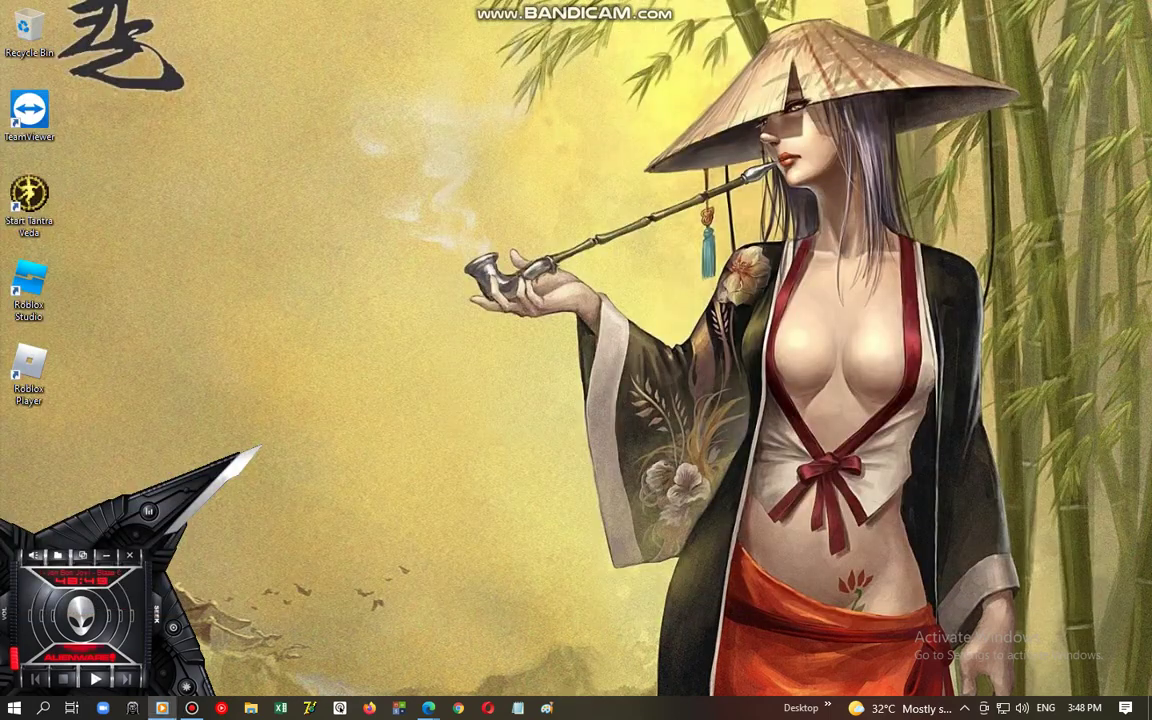
right_click(122, 652)
click(160, 640)
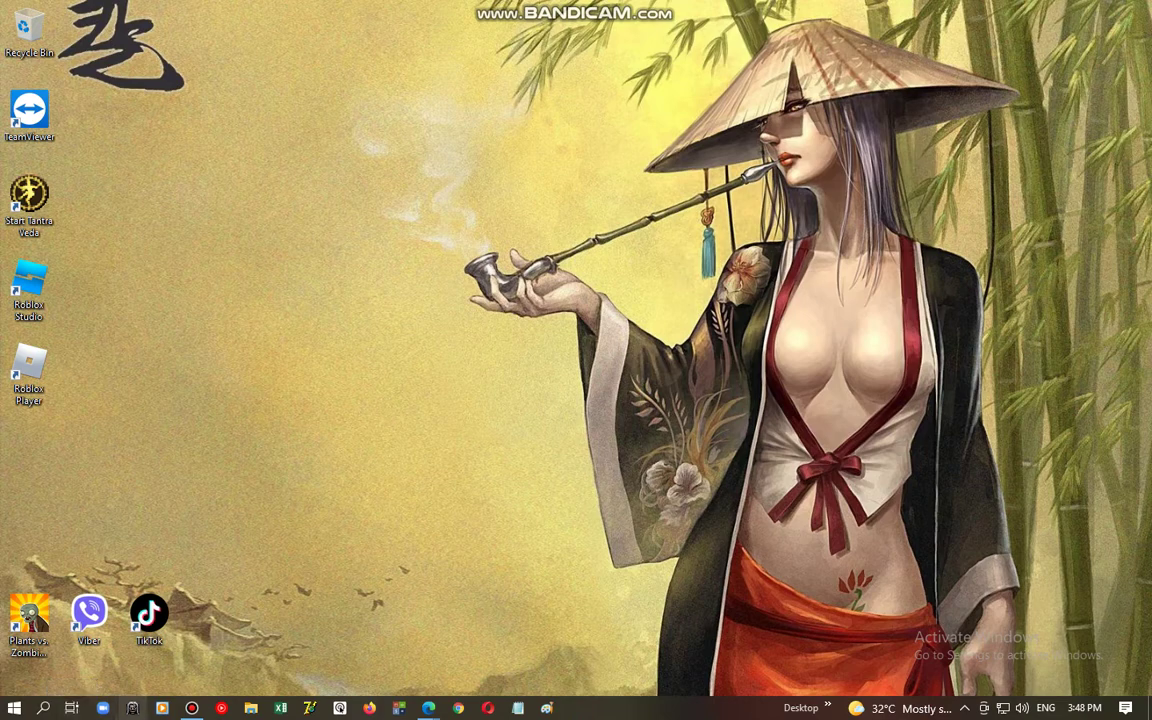
Switch to Windows Security and open the Microsoft Defender exclusions list from the virus and threat protection settings
click(43, 707)
click(150, 405)
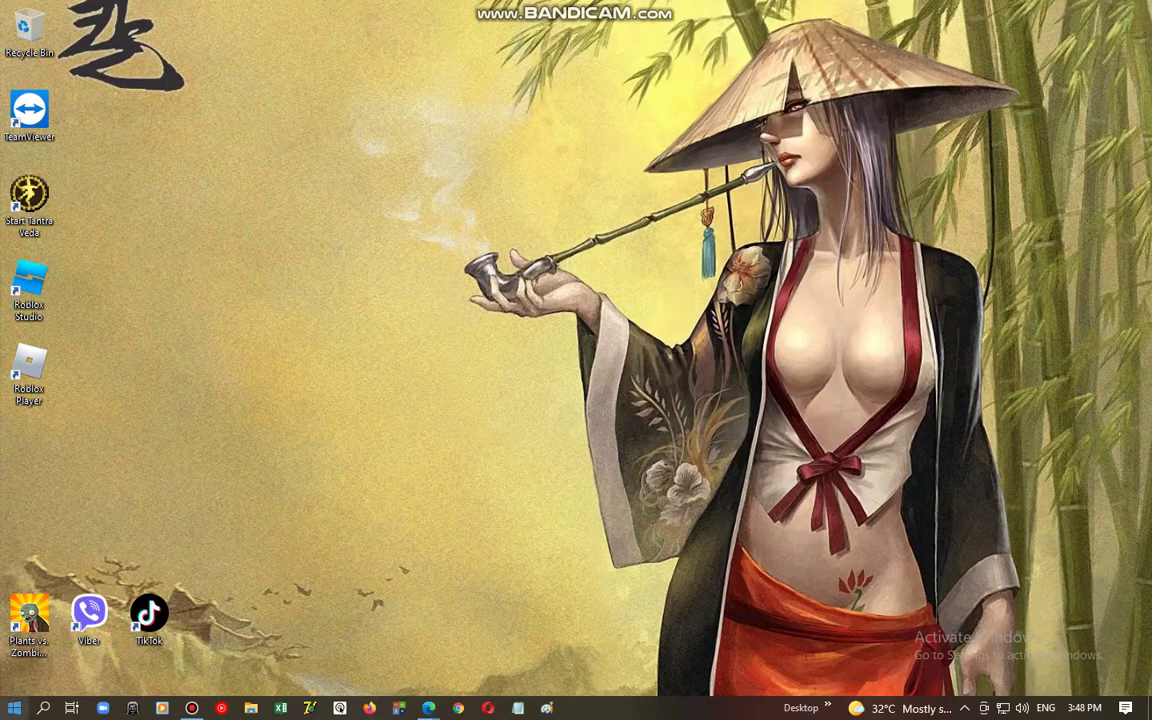
click(43, 707)
click(162, 457)
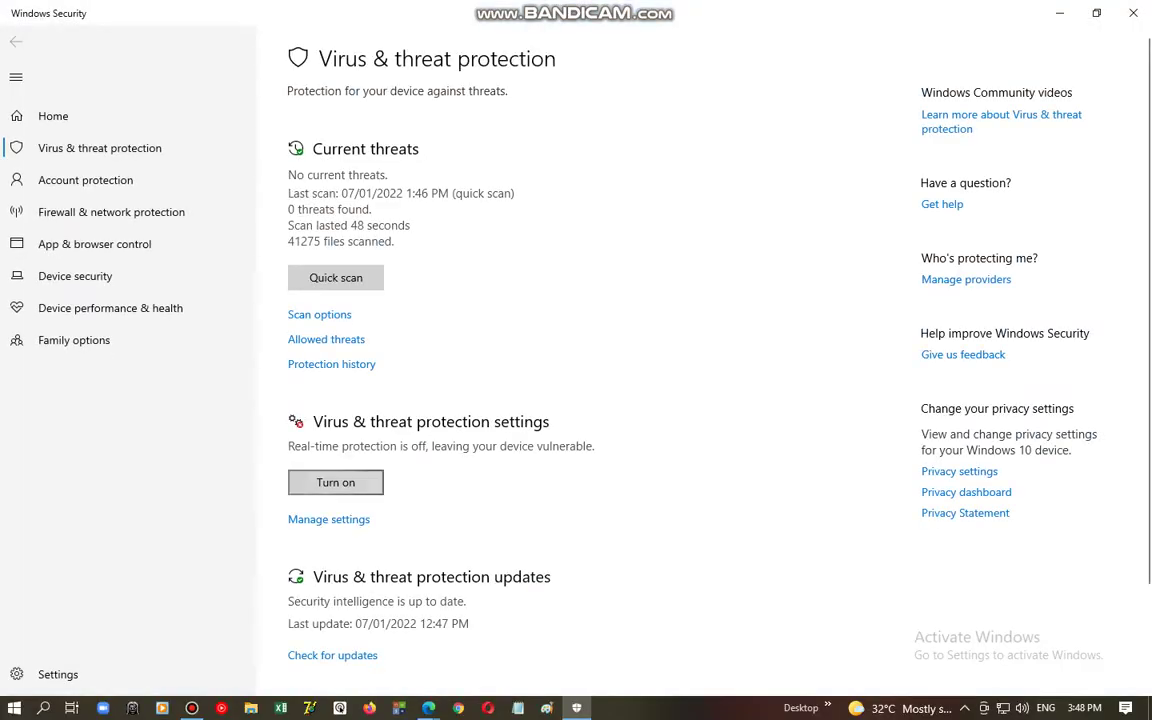
scroll(335, 482, down, 3)
click(328, 397)
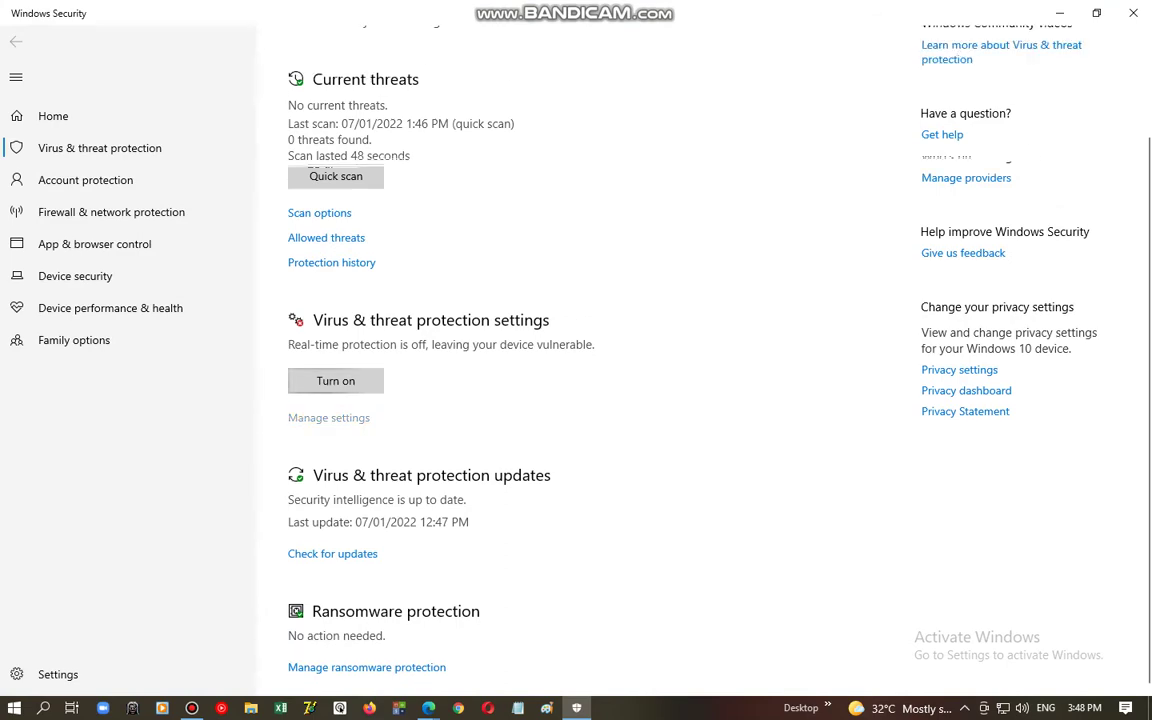
scroll(328, 397, down, 5)
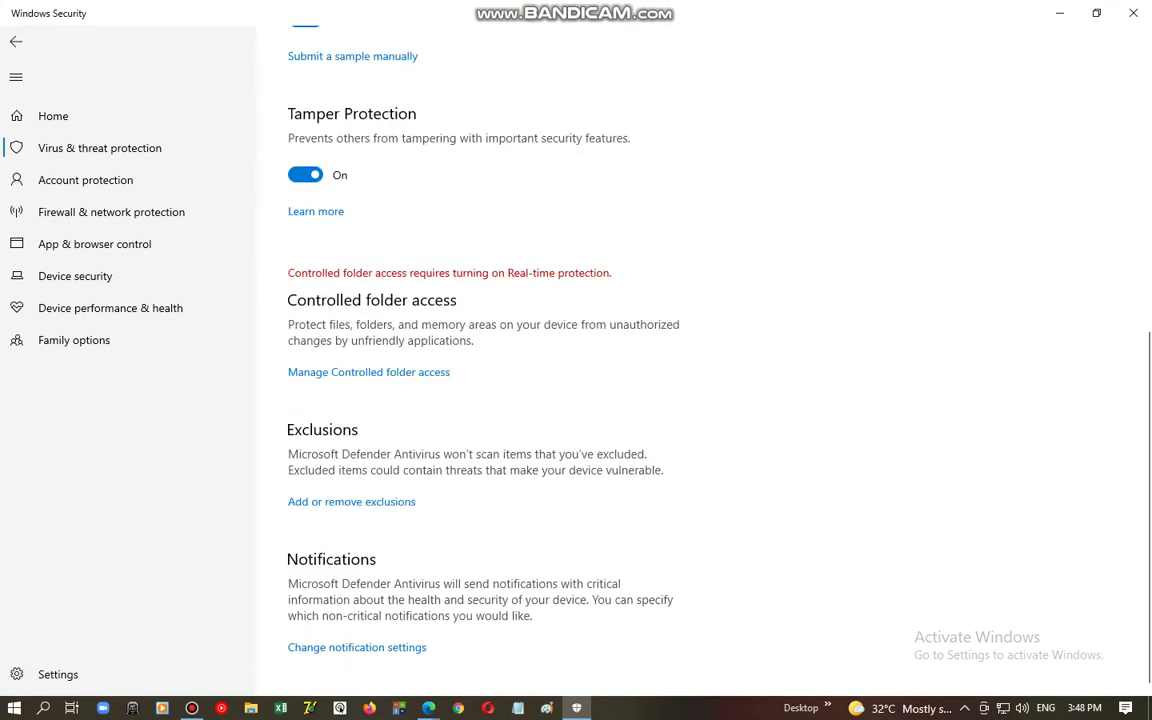
click(351, 501)
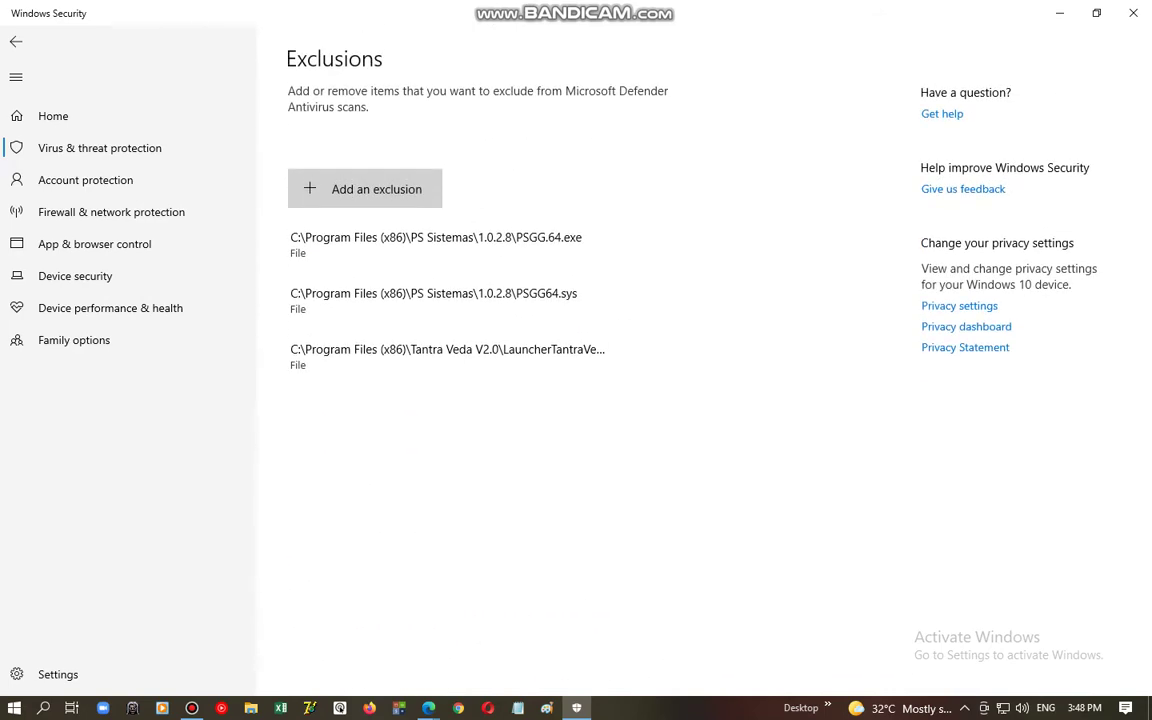
Remove the existing exclusions for PSGG.64.exe, PSGG64.sys and the Tantra Veda launcher file
click(540, 244)
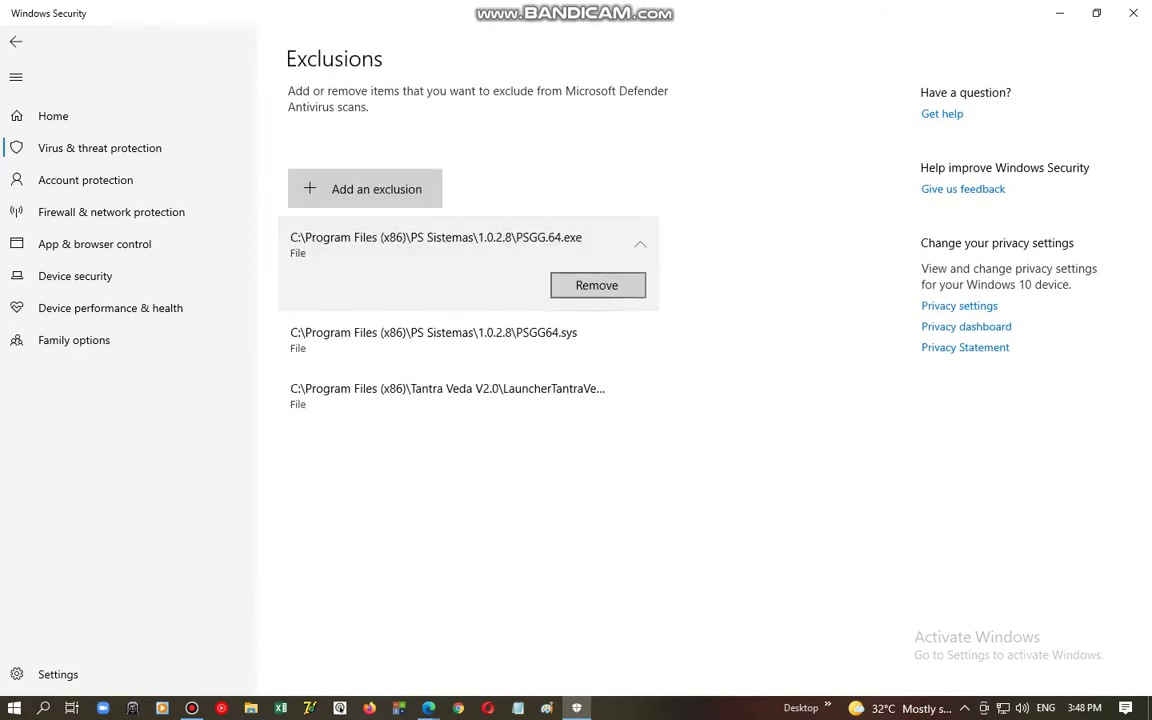
click(597, 285)
click(590, 250)
click(597, 285)
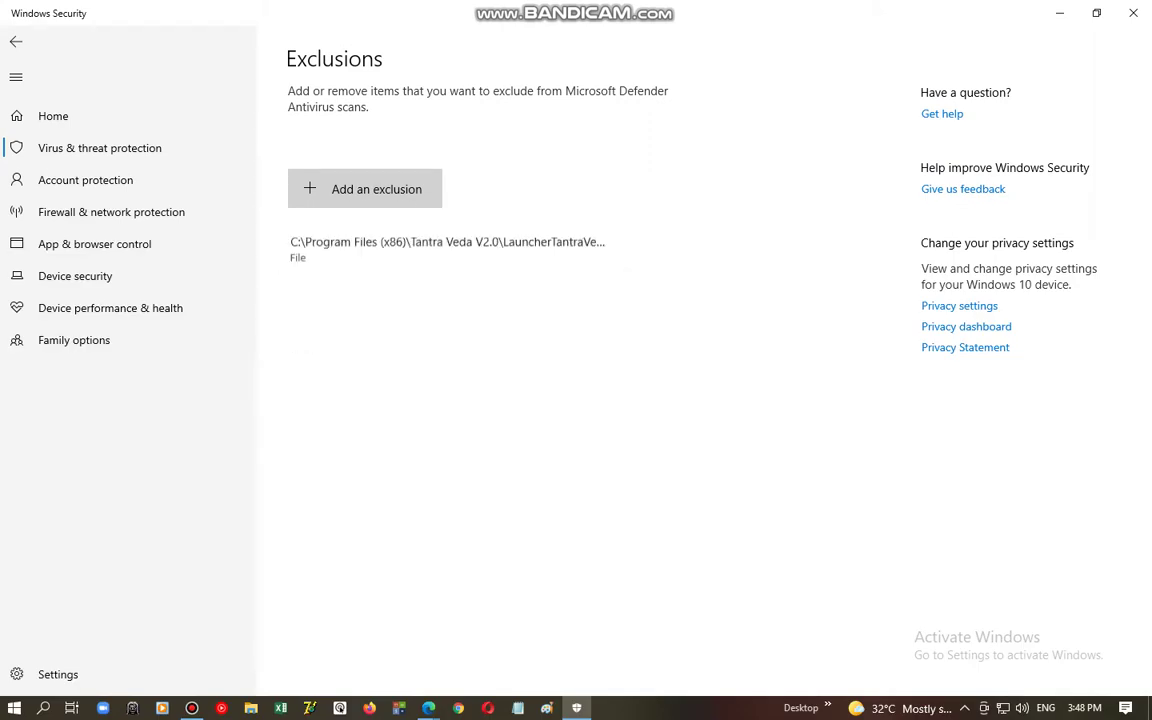
click(590, 250)
click(597, 301)
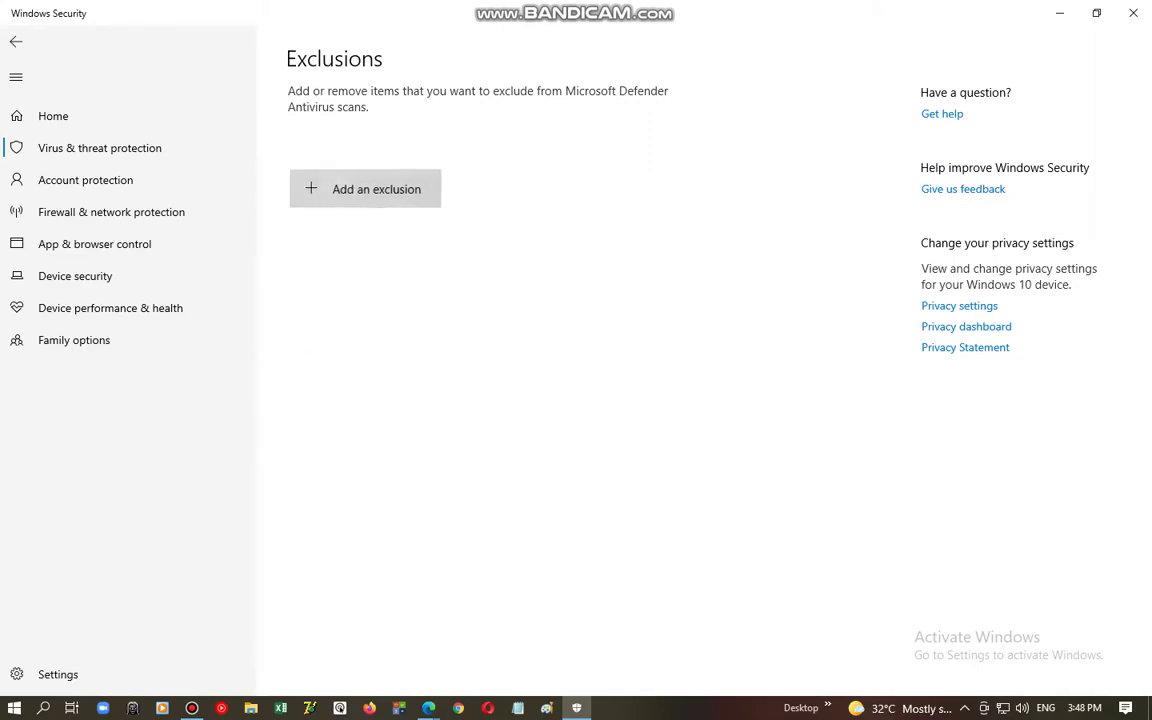
Add a file exclusion for HTLauncher in C:\Program Files (x86)\Tantra Veda V2.0
click(365, 188)
click(347, 227)
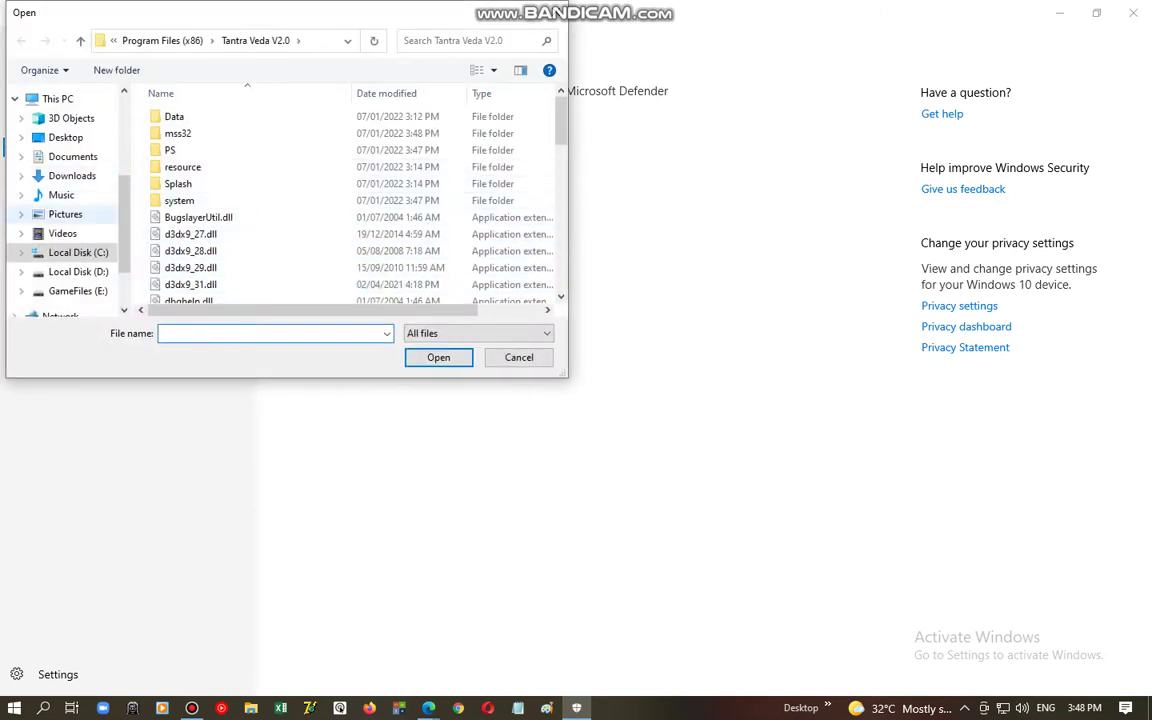
click(78, 252)
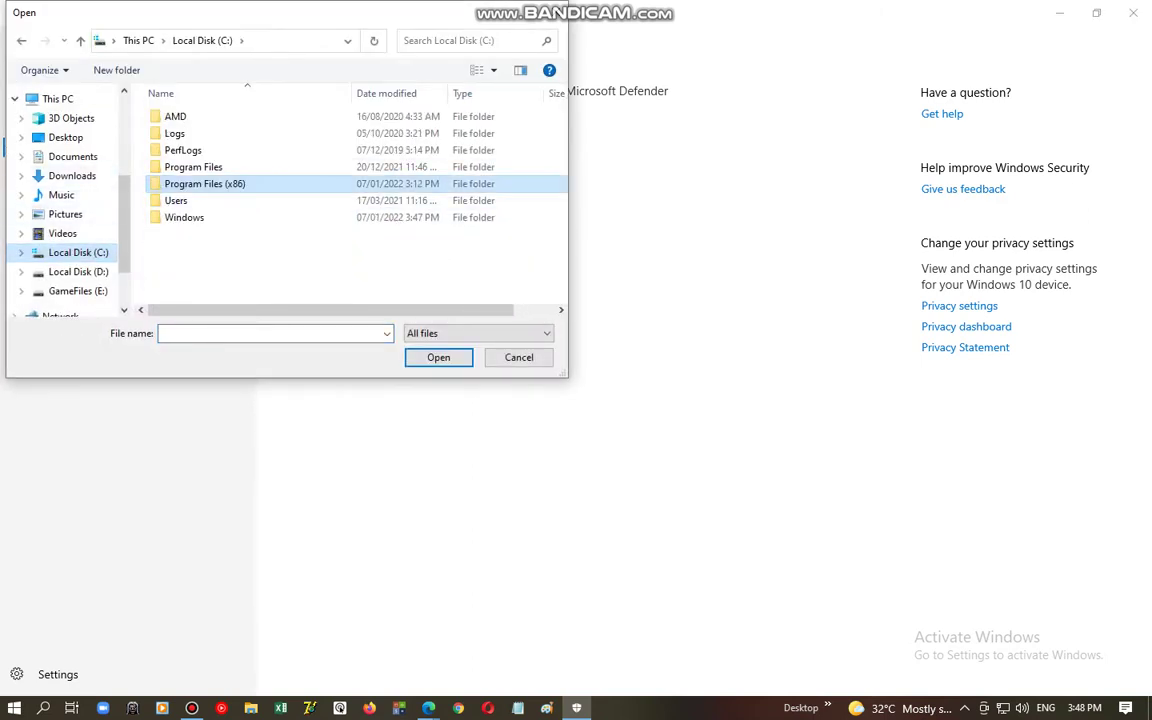
key(Return)
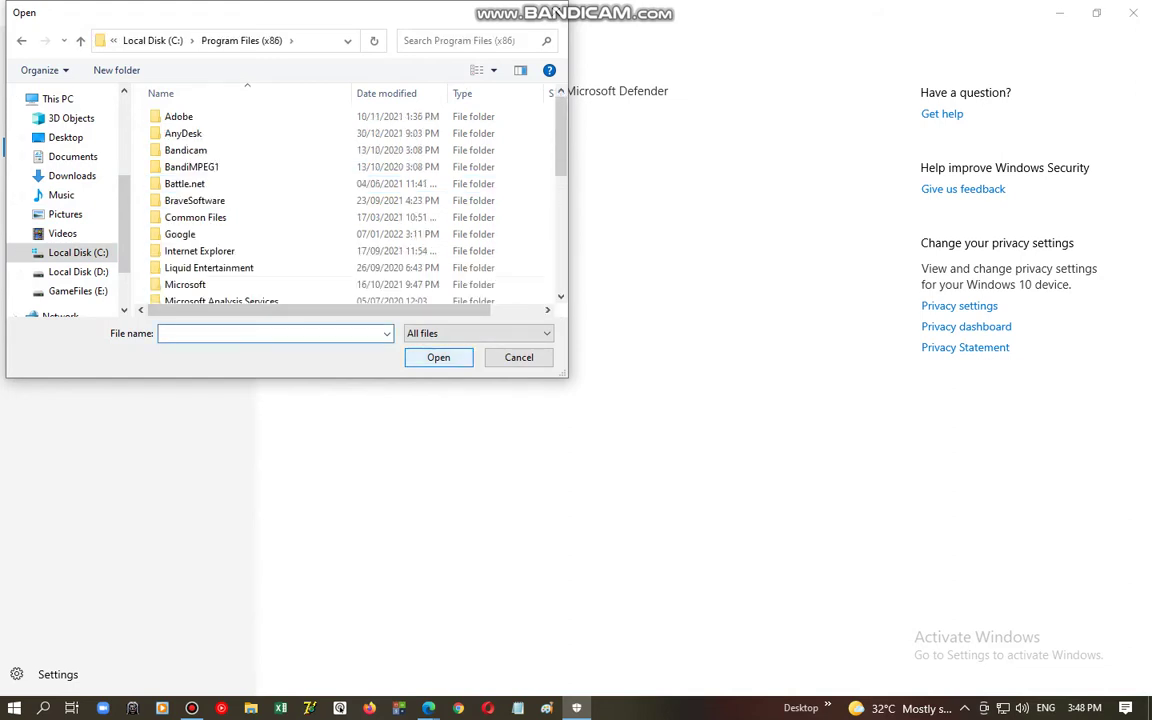
scroll(300, 210, down, 3)
scroll(295, 212, down, 2)
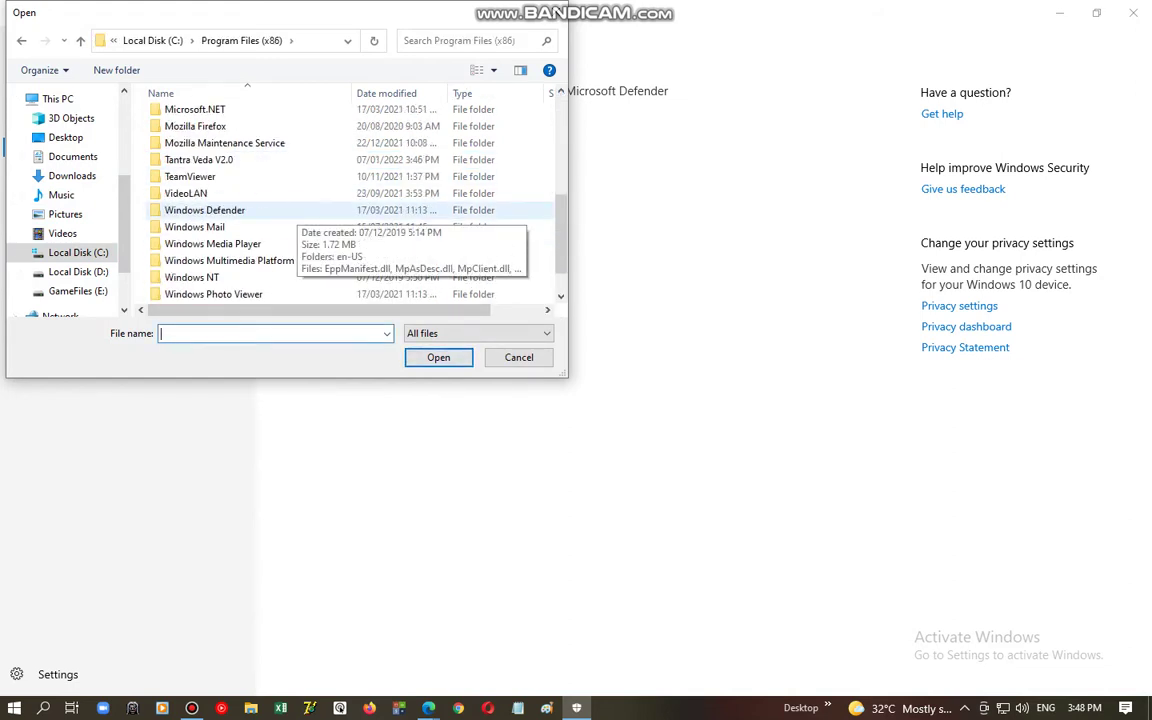
scroll(295, 212, up, 1)
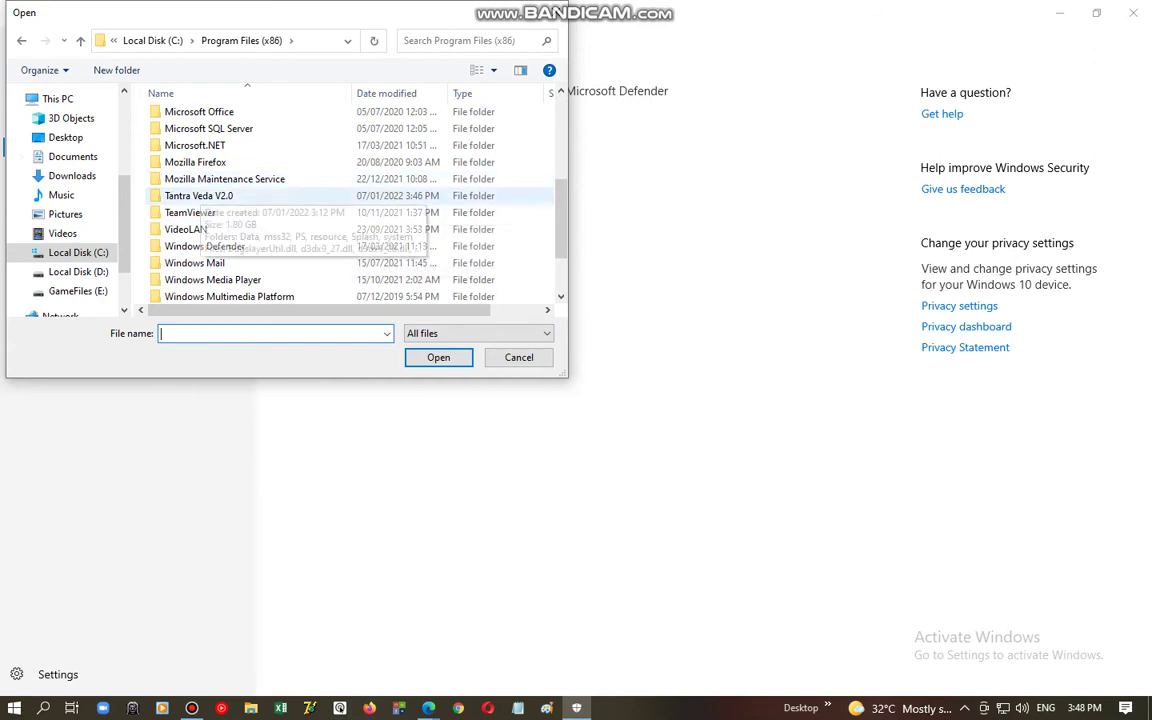
click(205, 195)
key(Return)
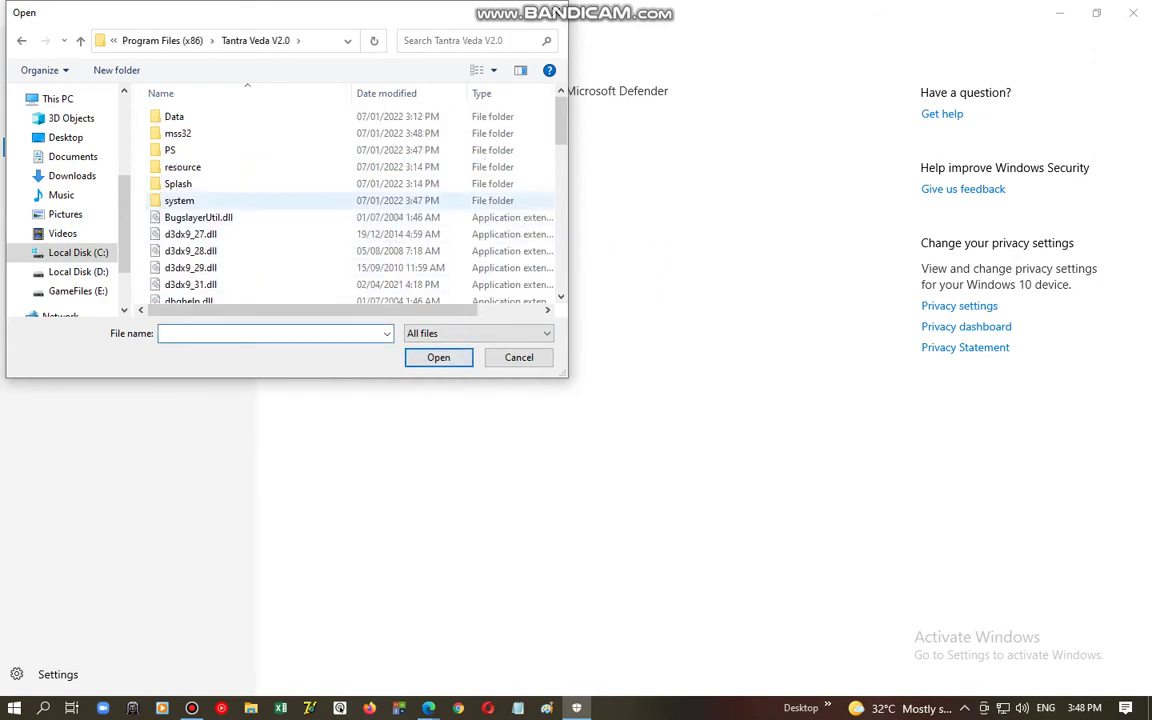
scroll(300, 205, down, 5)
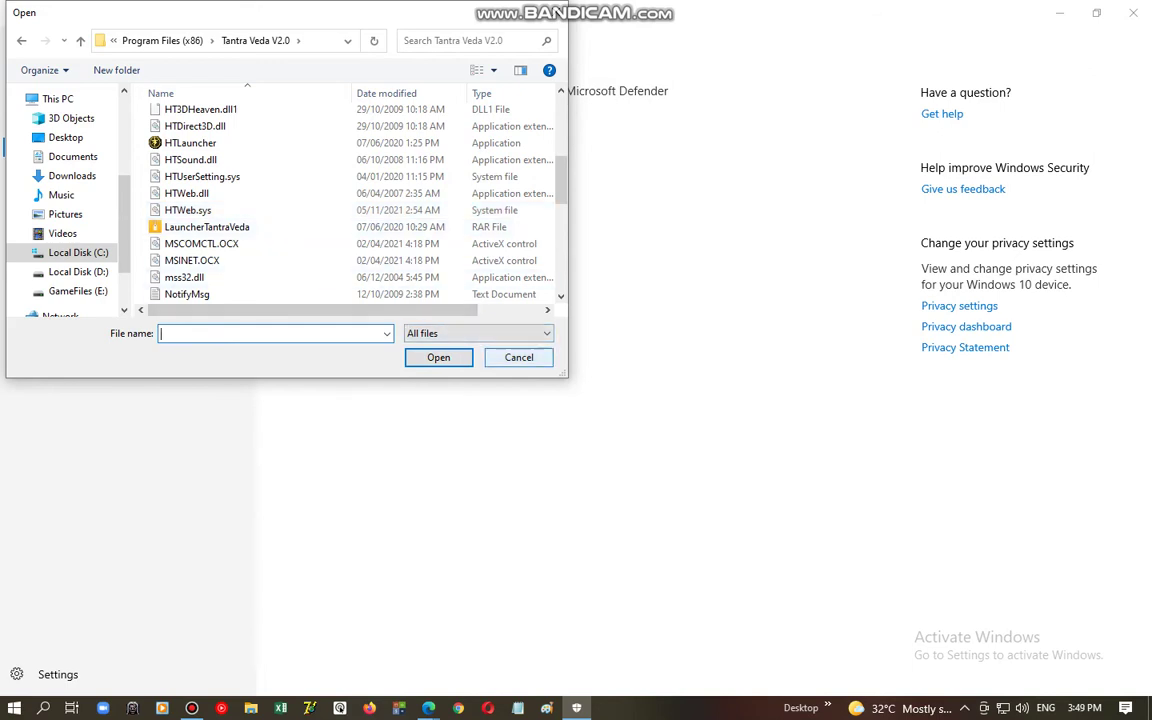
click(215, 145)
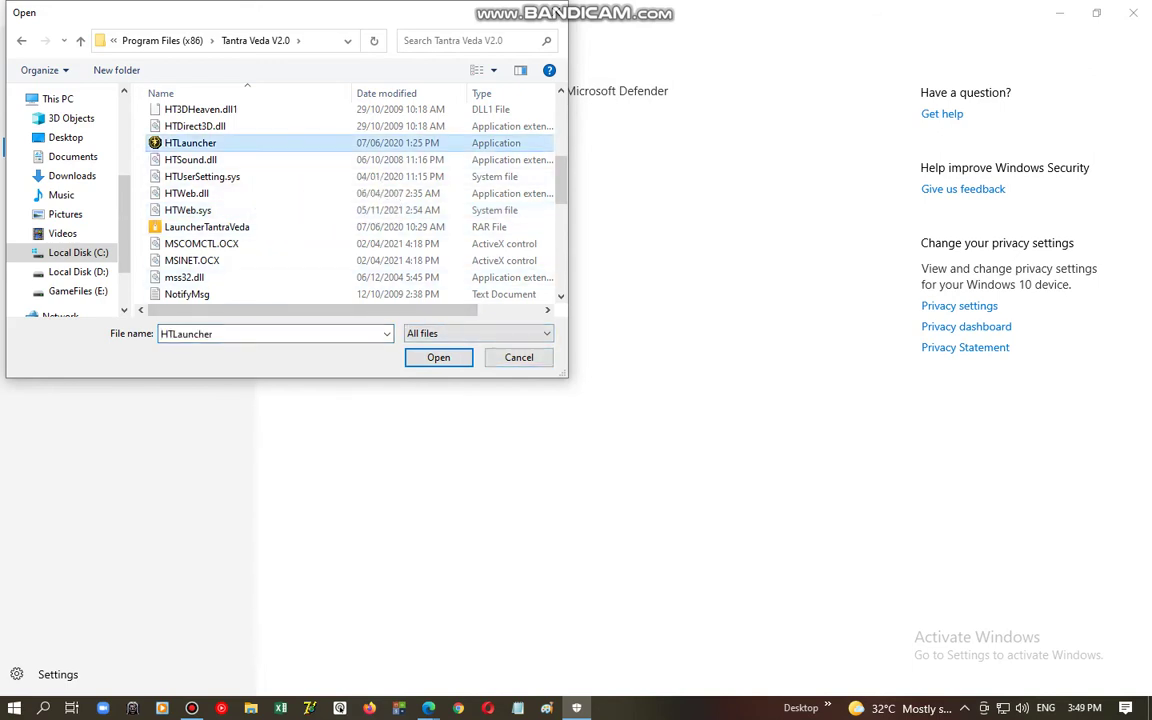
key(Return)
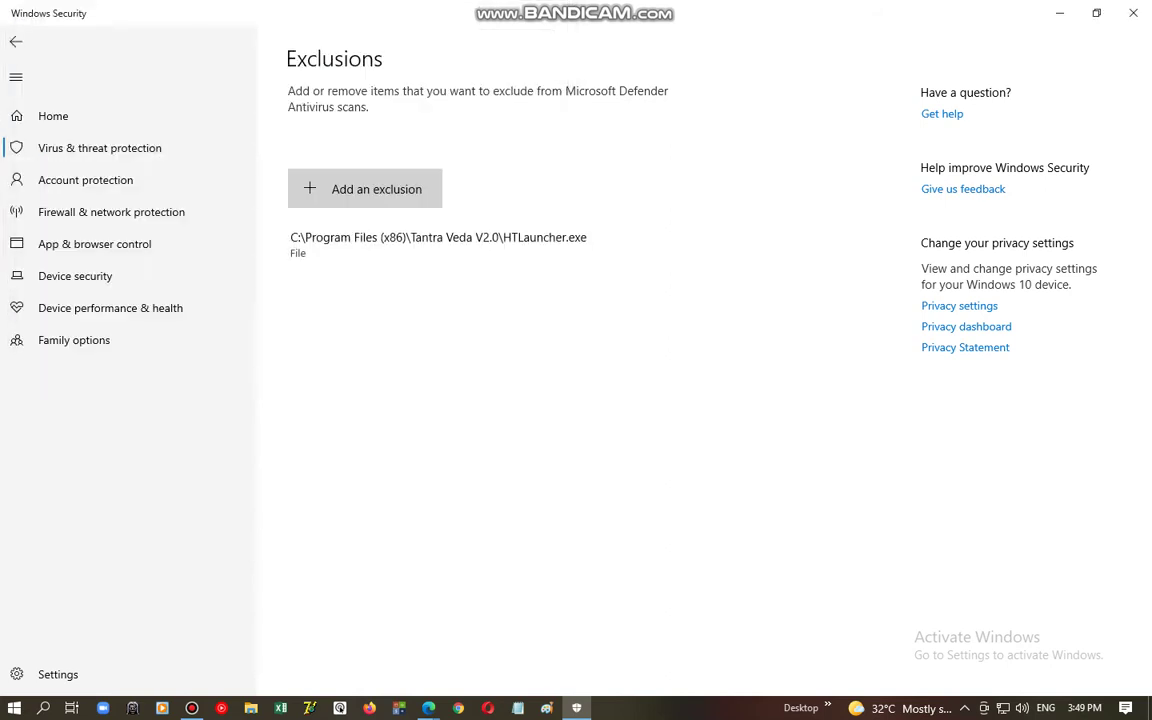
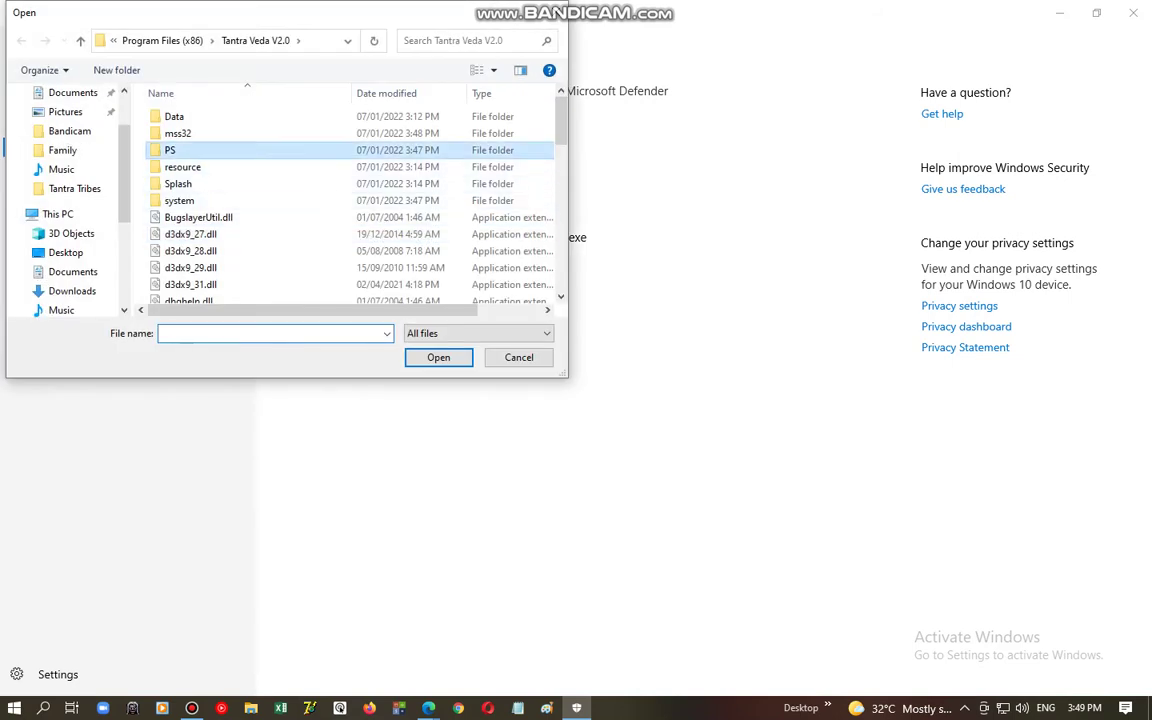
Add a file exclusion for the PSGG.64 application in the PS folder of Tantra Veda V2.0
click(438, 357)
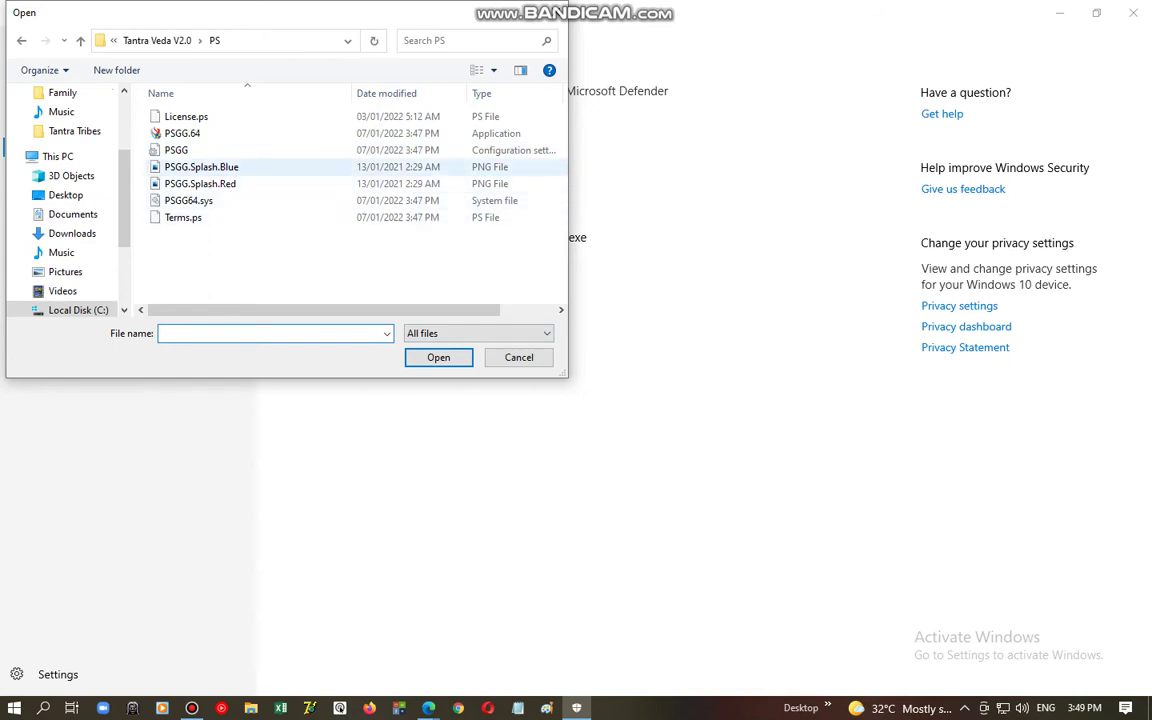
click(182, 133)
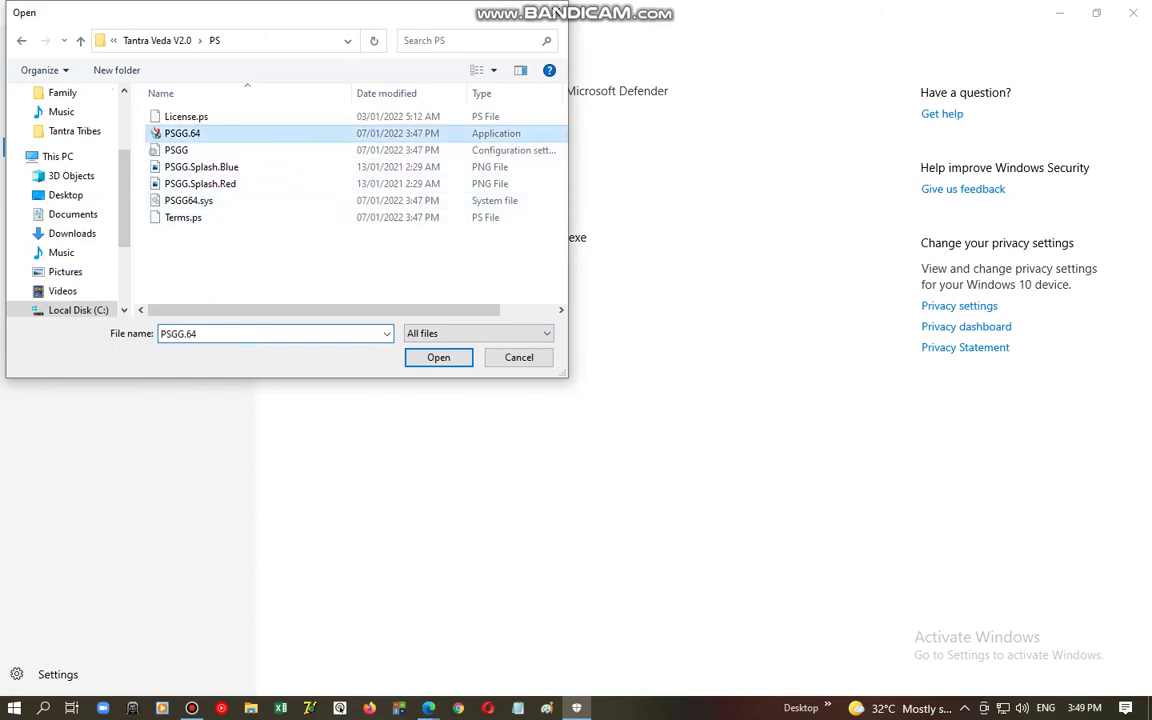
click(438, 357)
Add a file exclusion for the PSGG configuration settings file in the PS folder
click(365, 189)
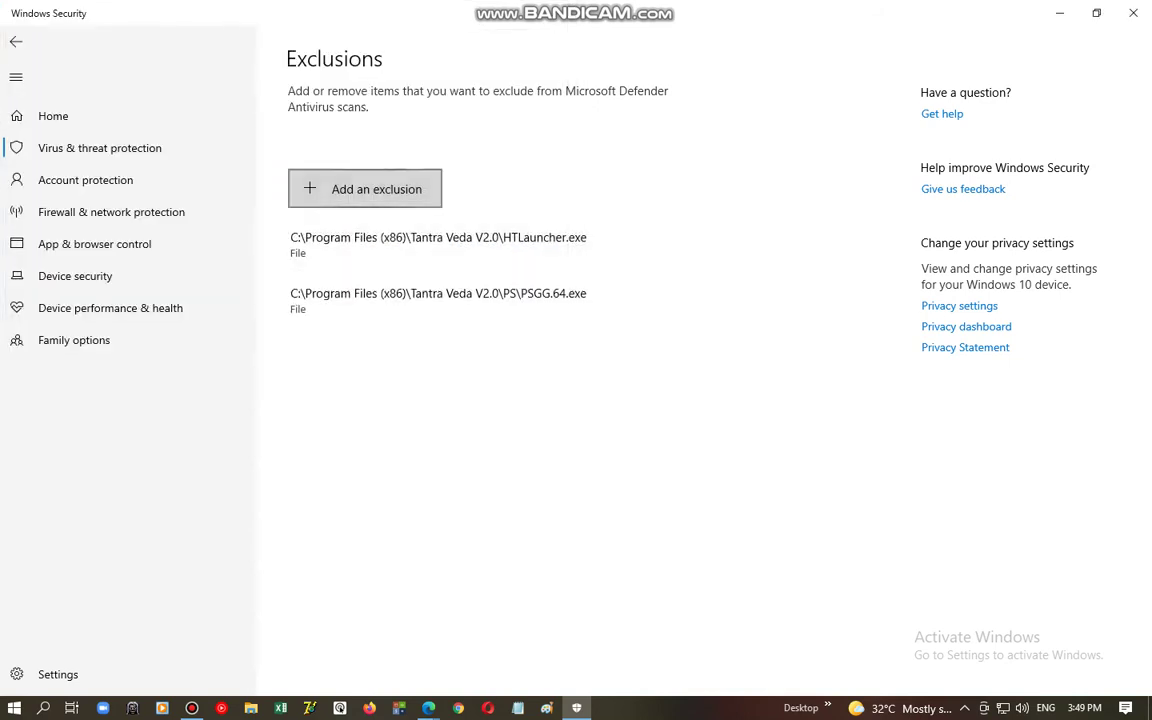
click(345, 226)
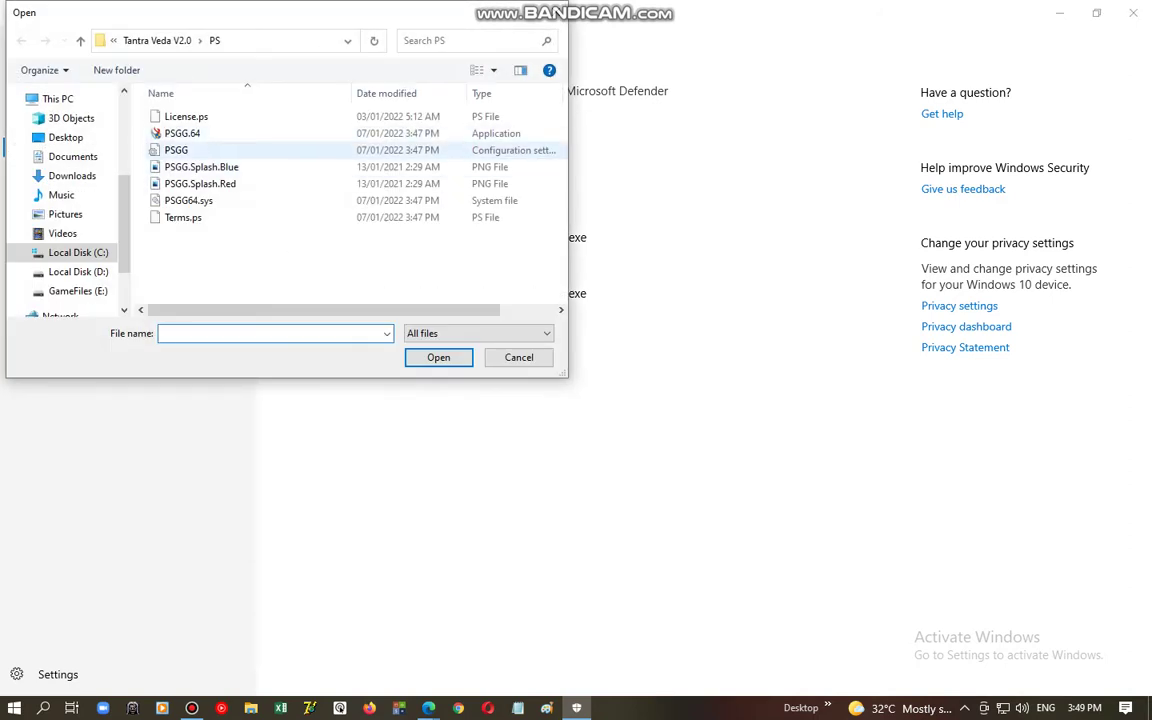
click(176, 150)
click(438, 357)
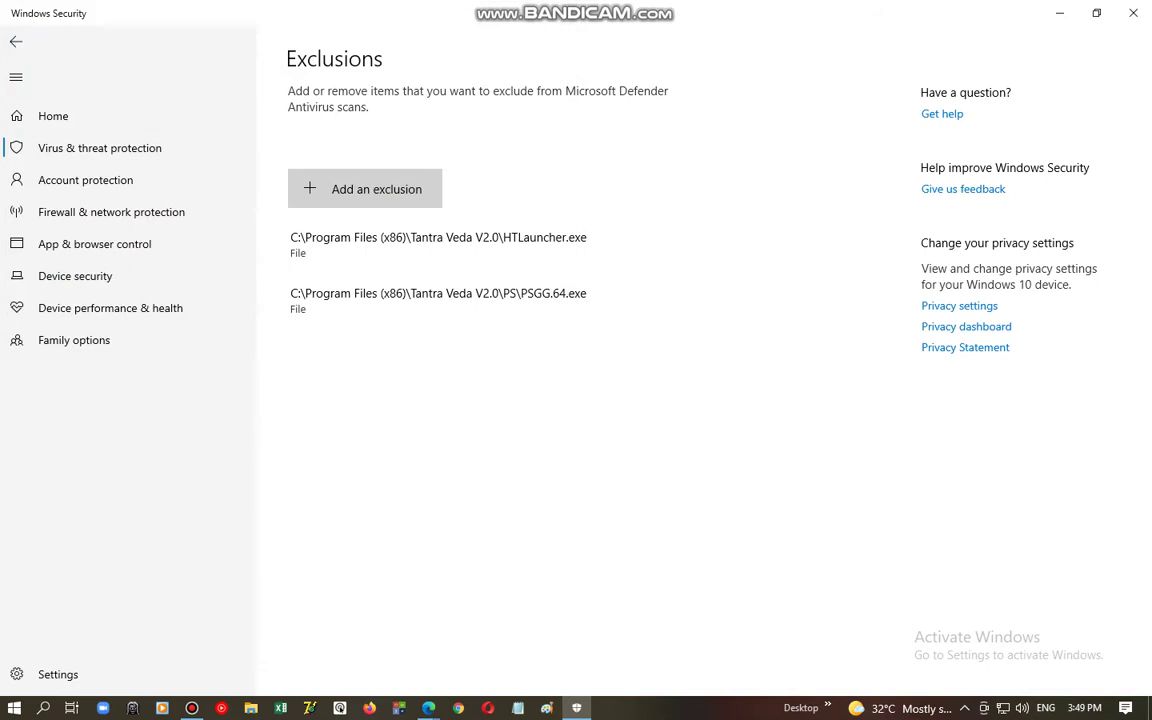
Add a file exclusion for the PSGG64.sys system file in the PS folder
click(365, 188)
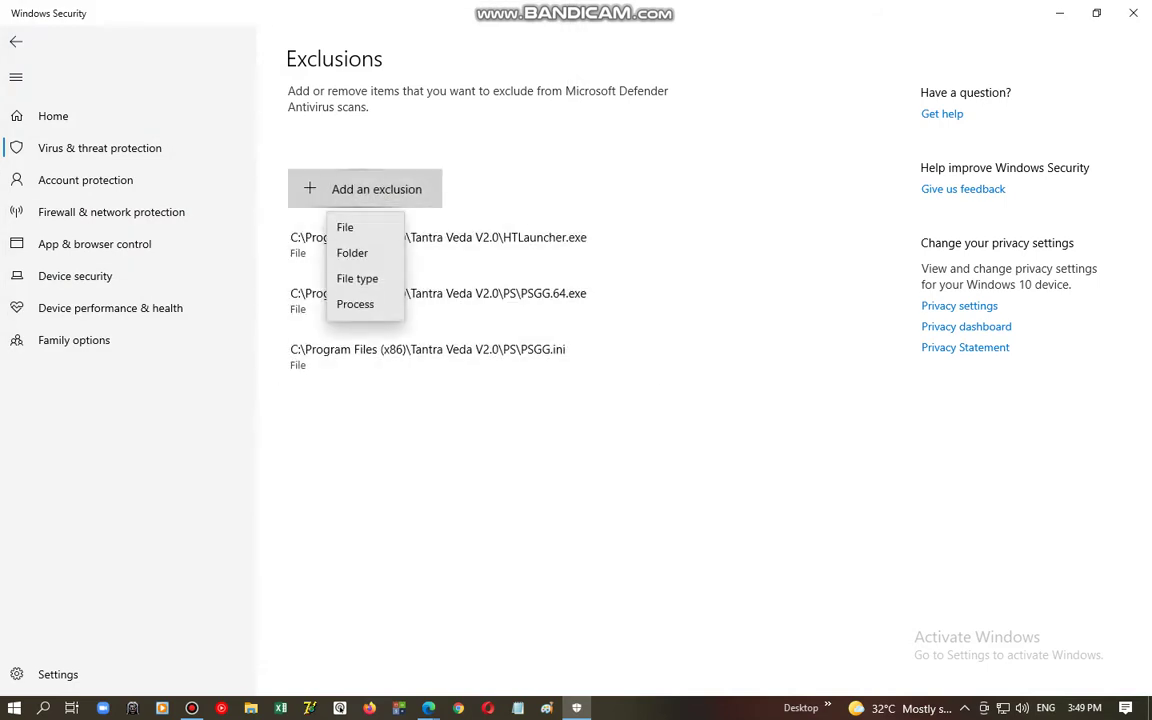
click(365, 226)
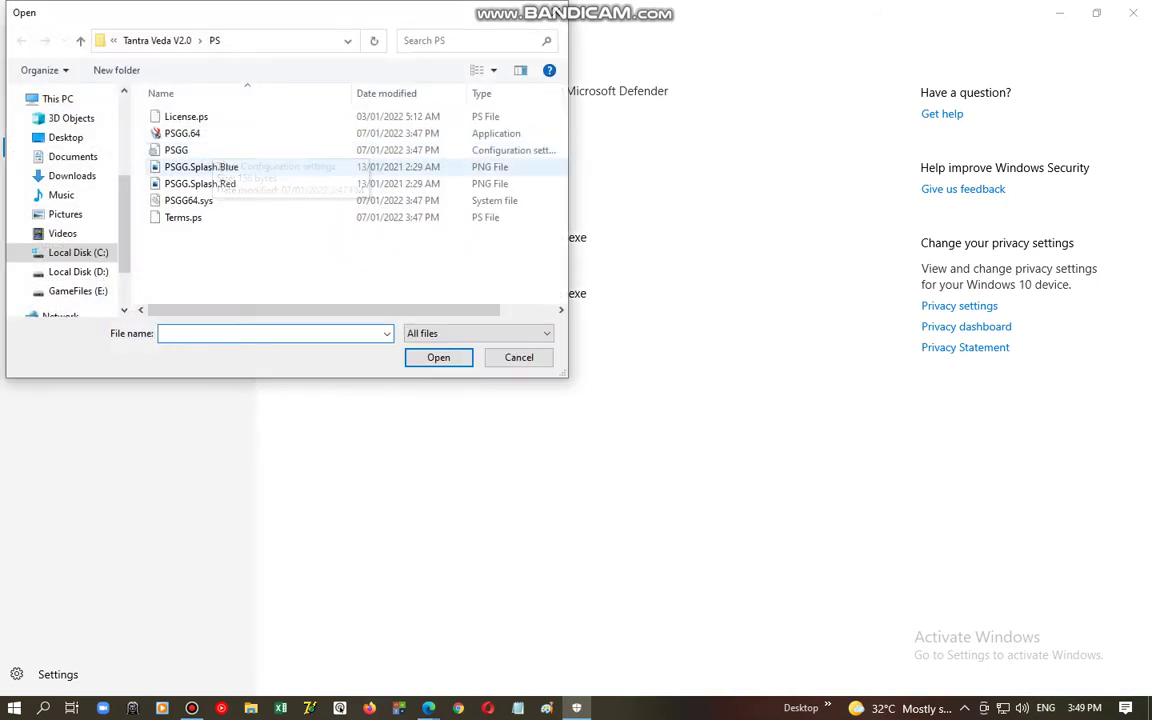
click(262, 167)
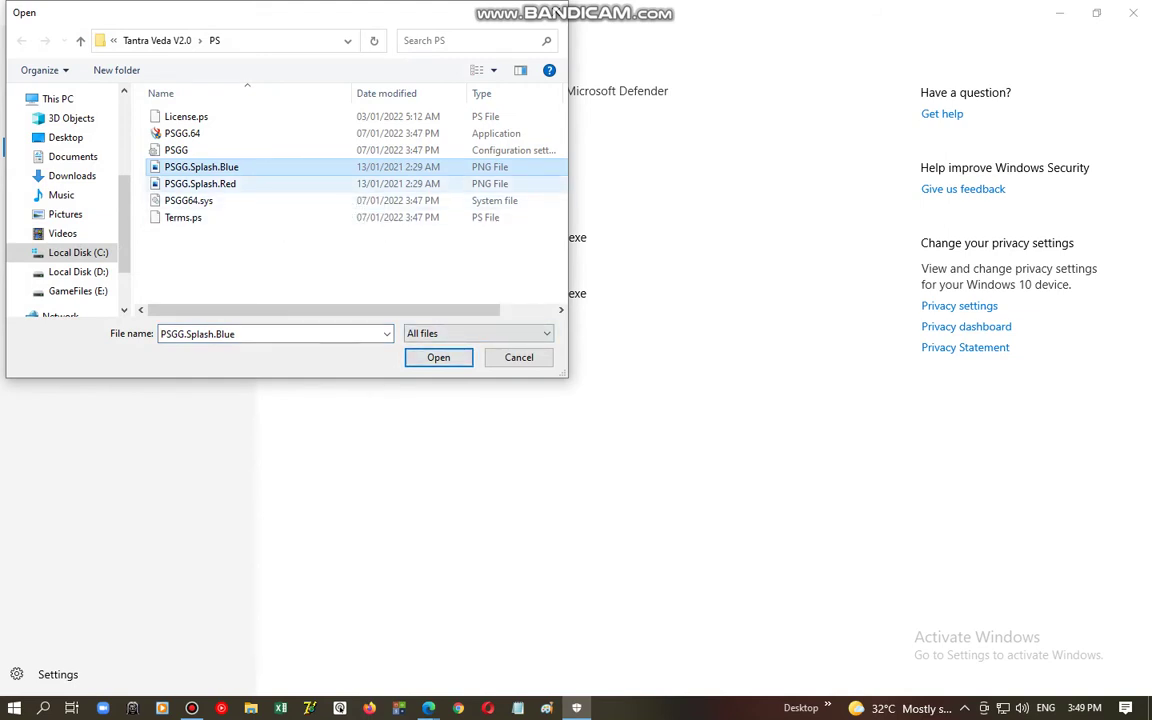
click(300, 200)
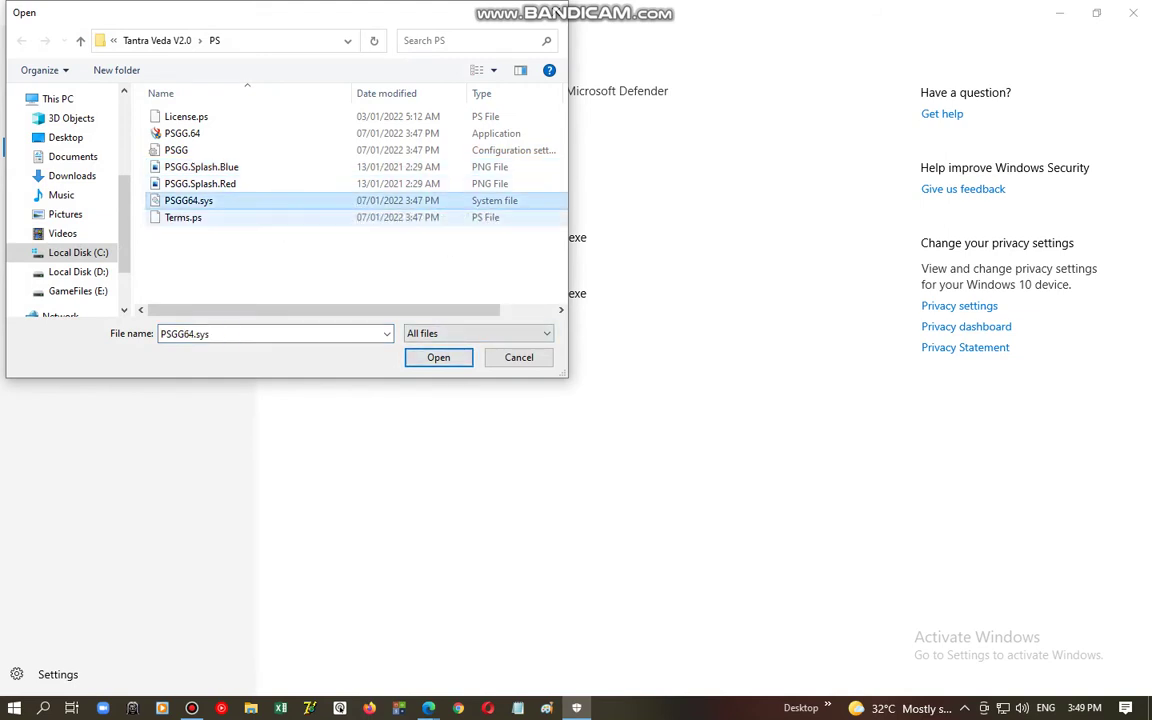
click(438, 357)
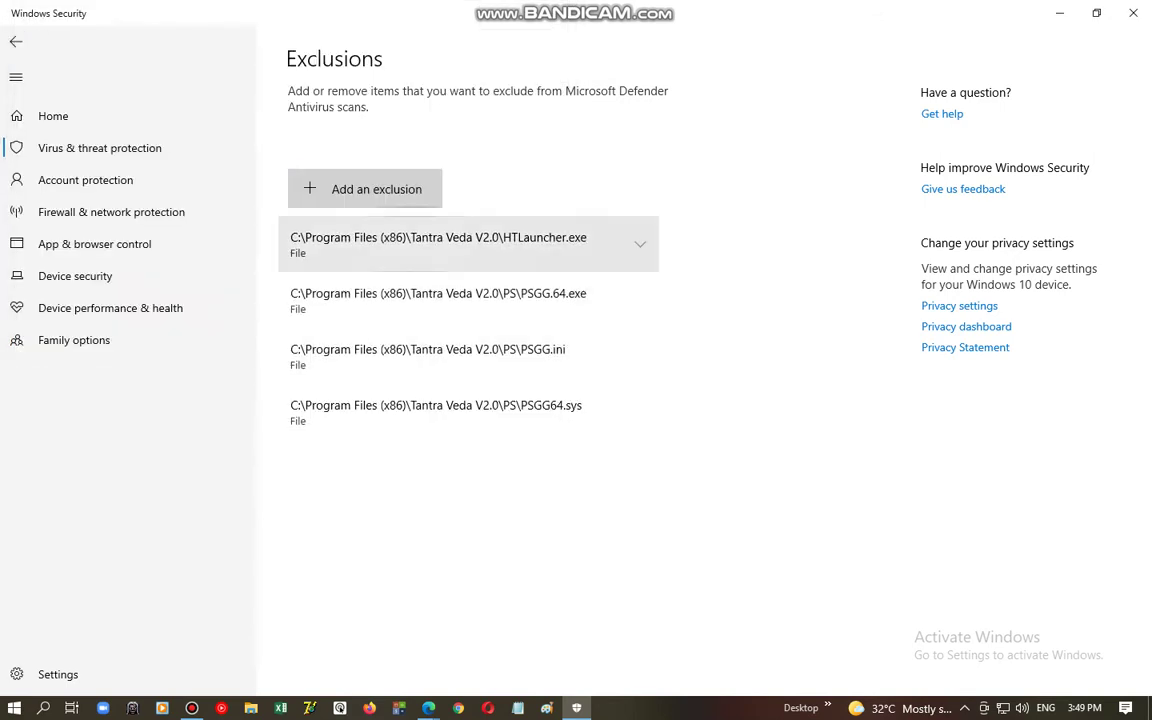
click(365, 189)
click(345, 227)
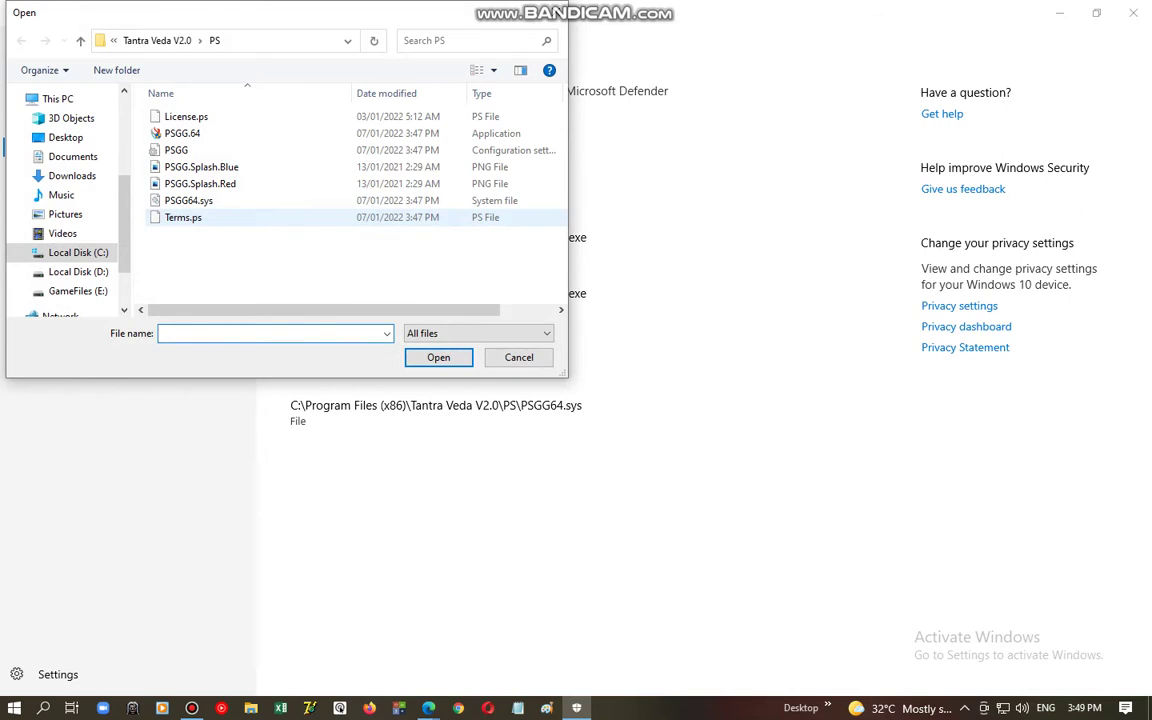
click(518, 357)
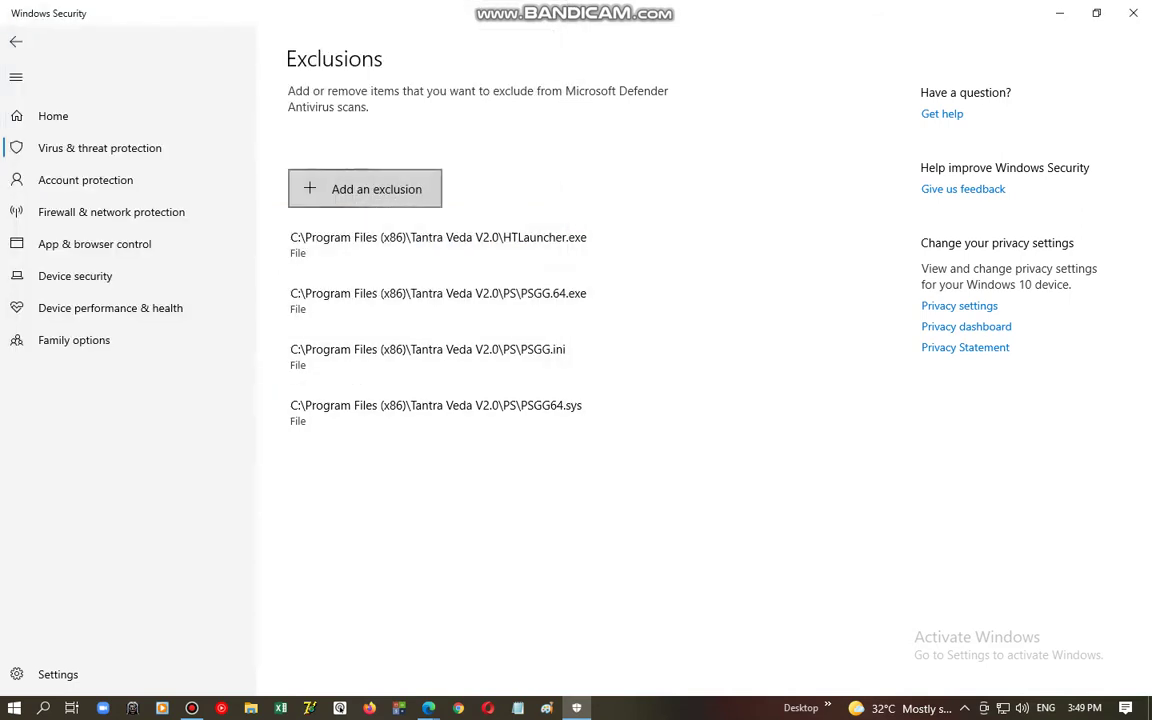
Add a folder exclusion for the Tantra Veda V2.0 folder in C:\Program Files (x86)
click(365, 189)
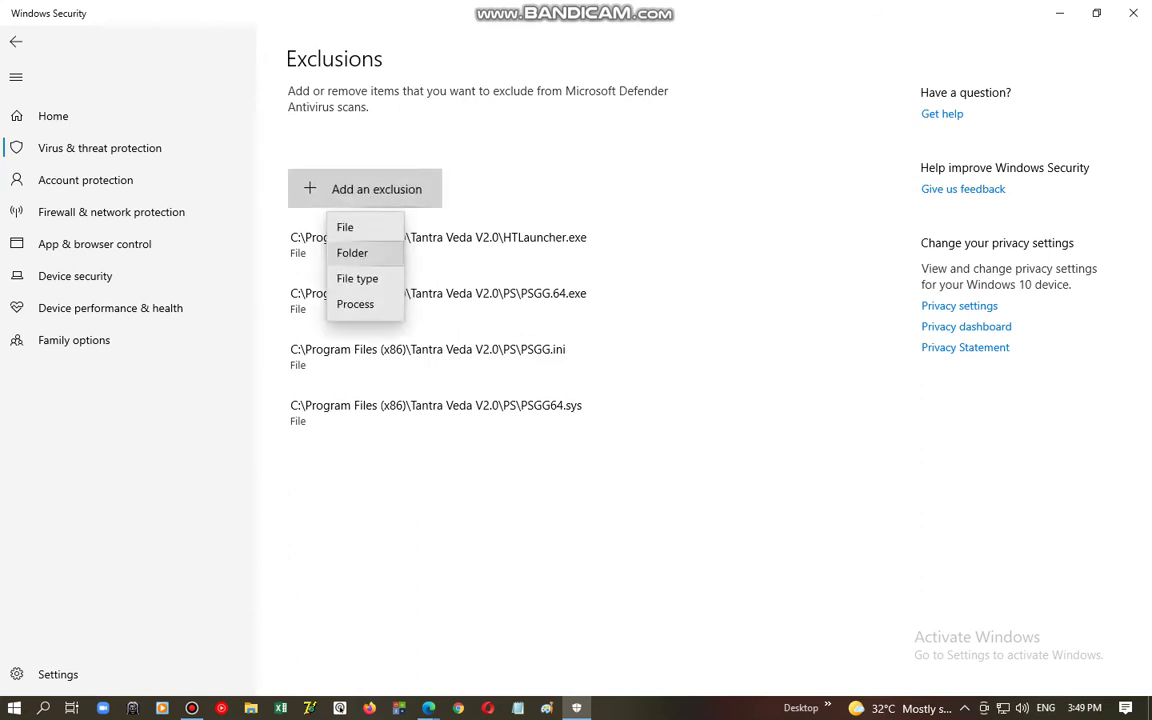
click(348, 250)
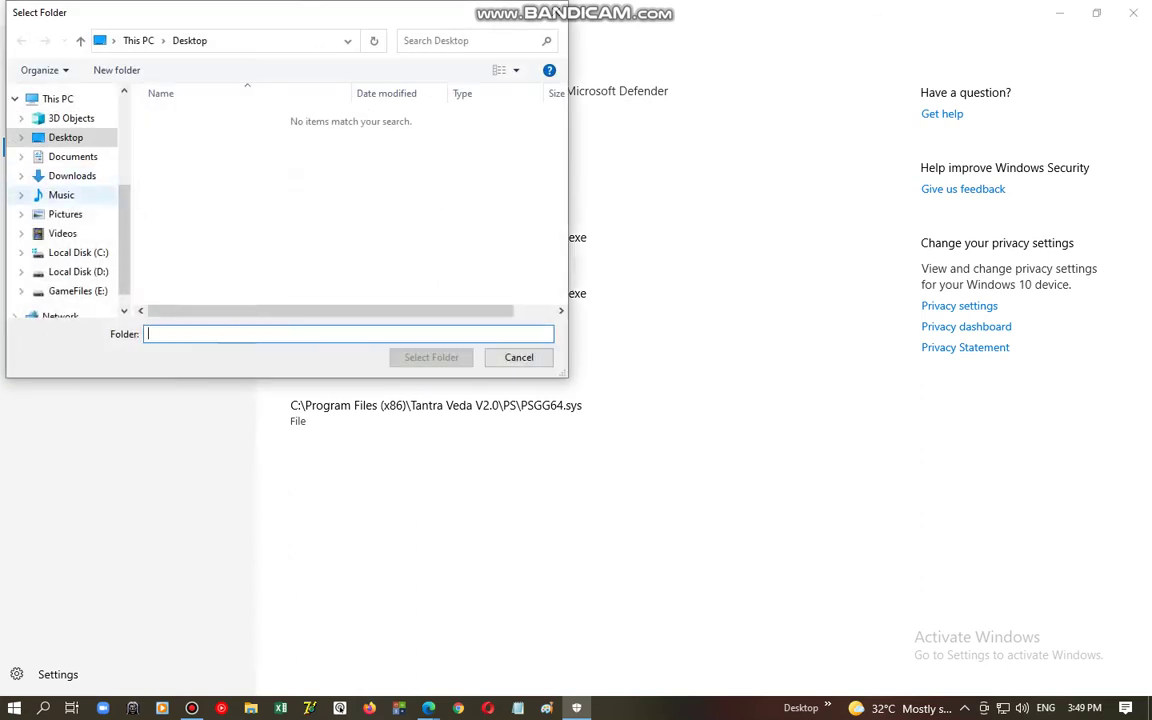
click(78, 252)
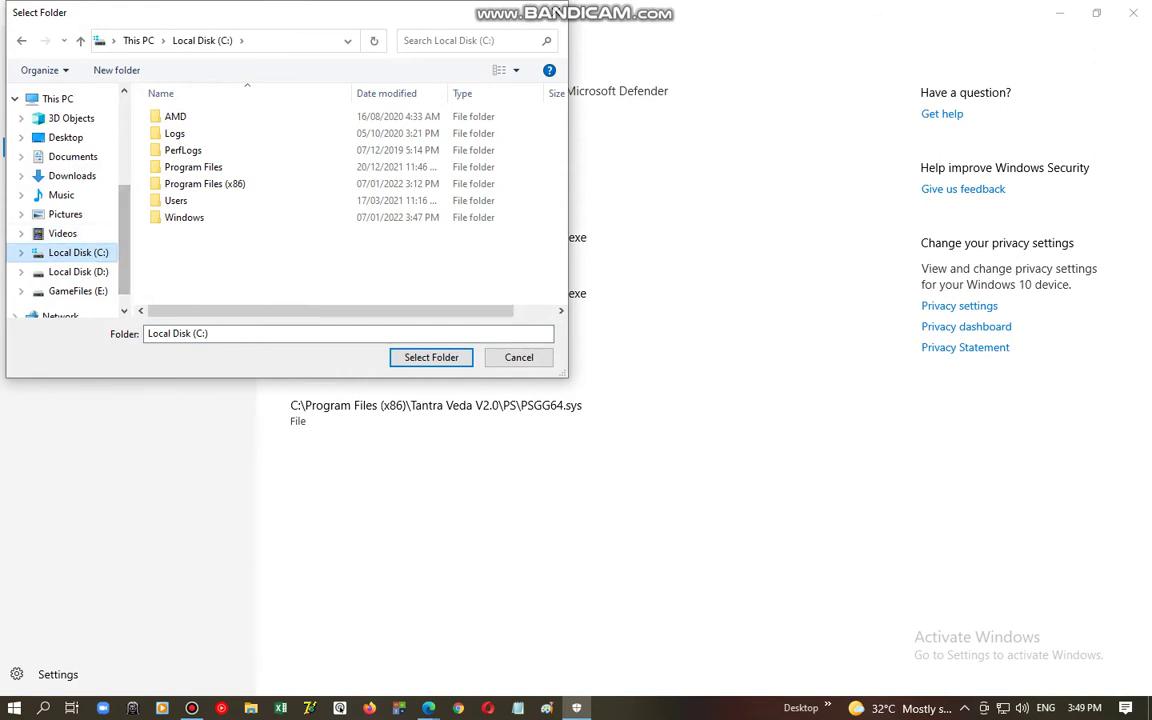
right_click(88, 253)
click(129, 262)
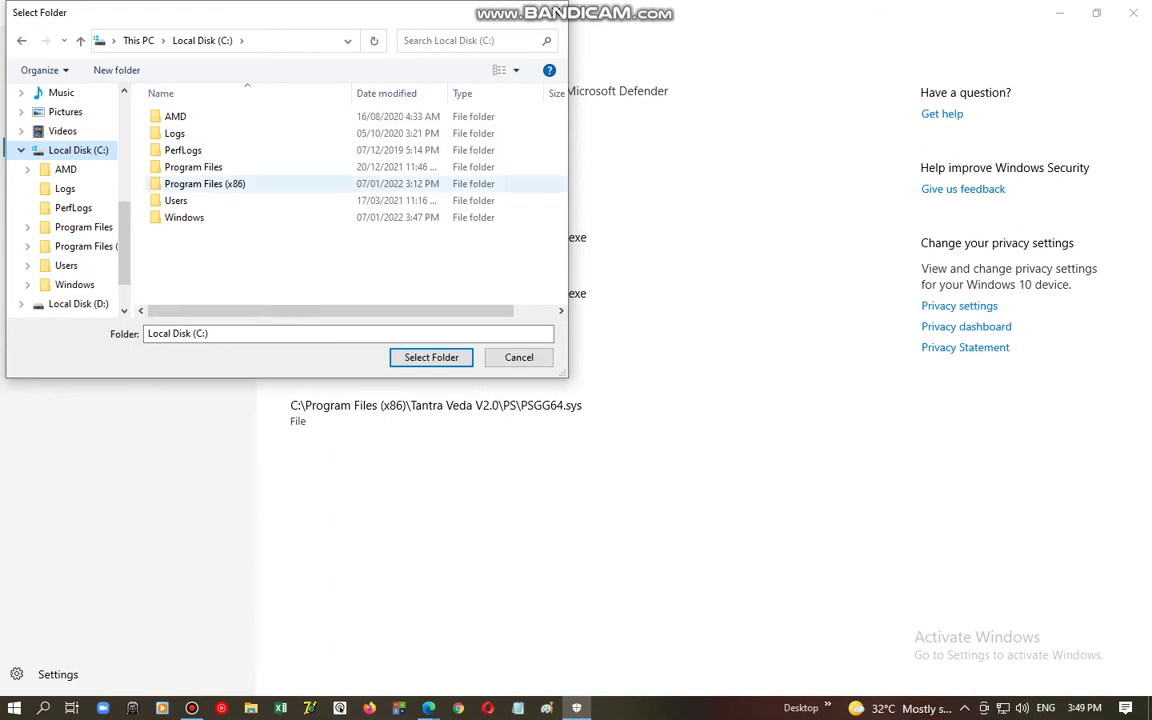
scroll(70, 200, down, 1)
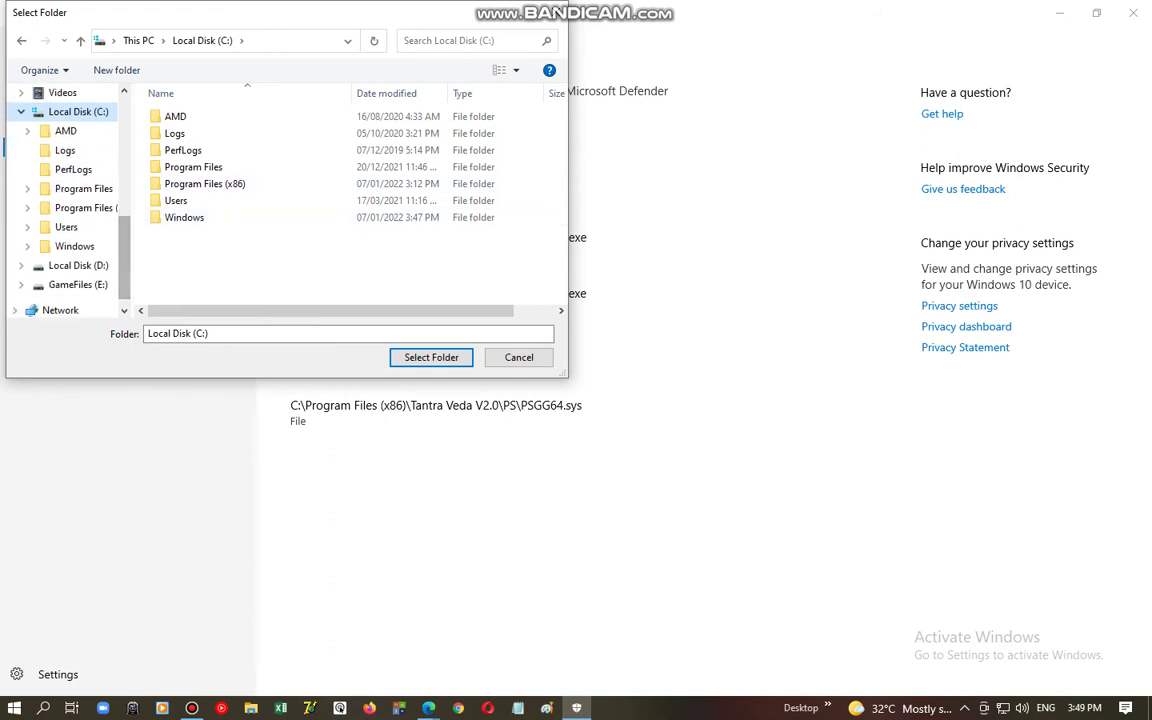
right_click(88, 207)
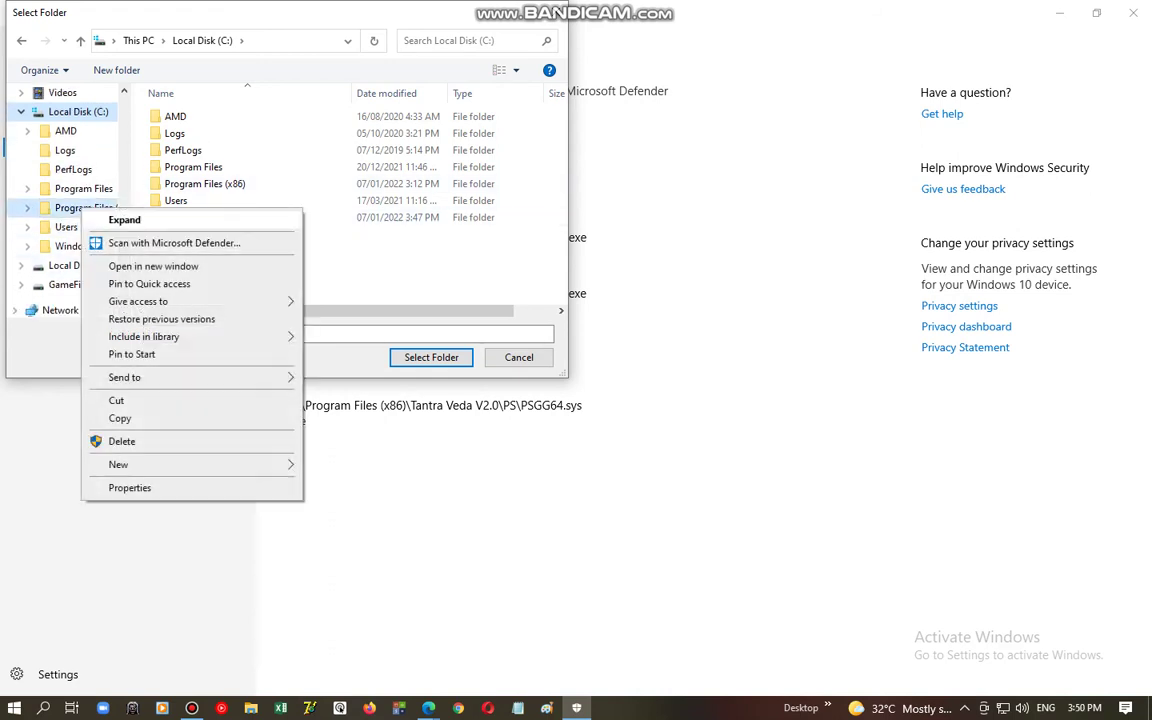
key(Return)
scroll(90, 255, down, 1)
scroll(90, 265, down, 2)
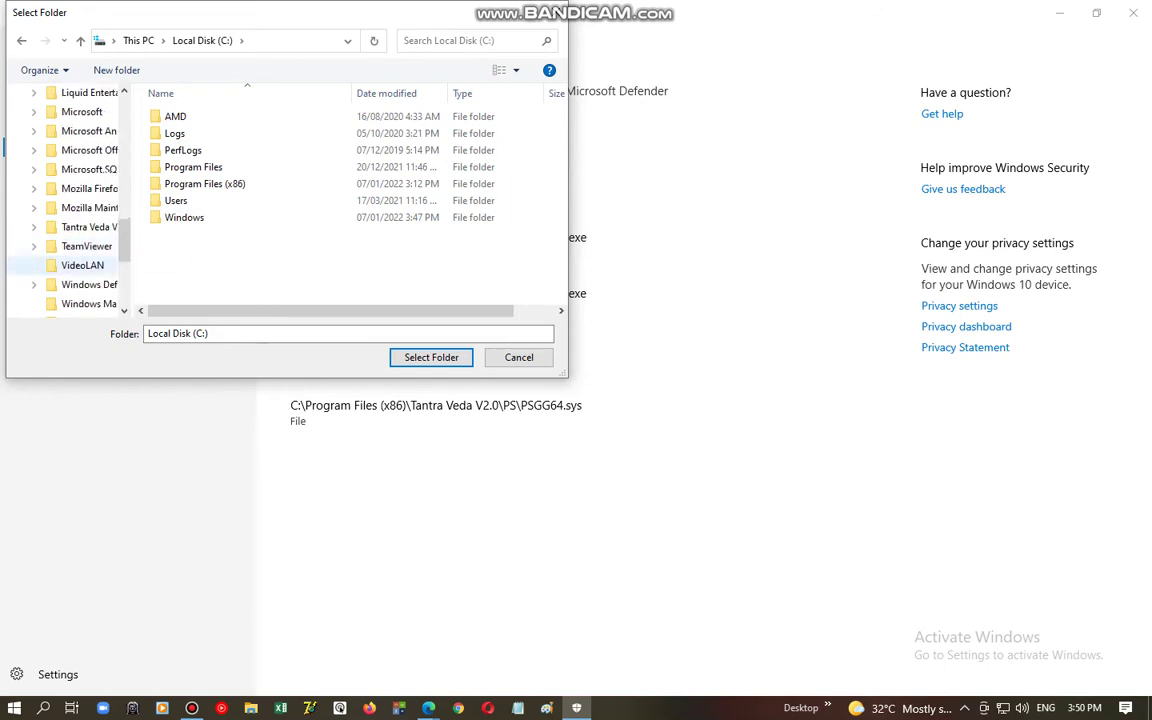
scroll(90, 265, down, 2)
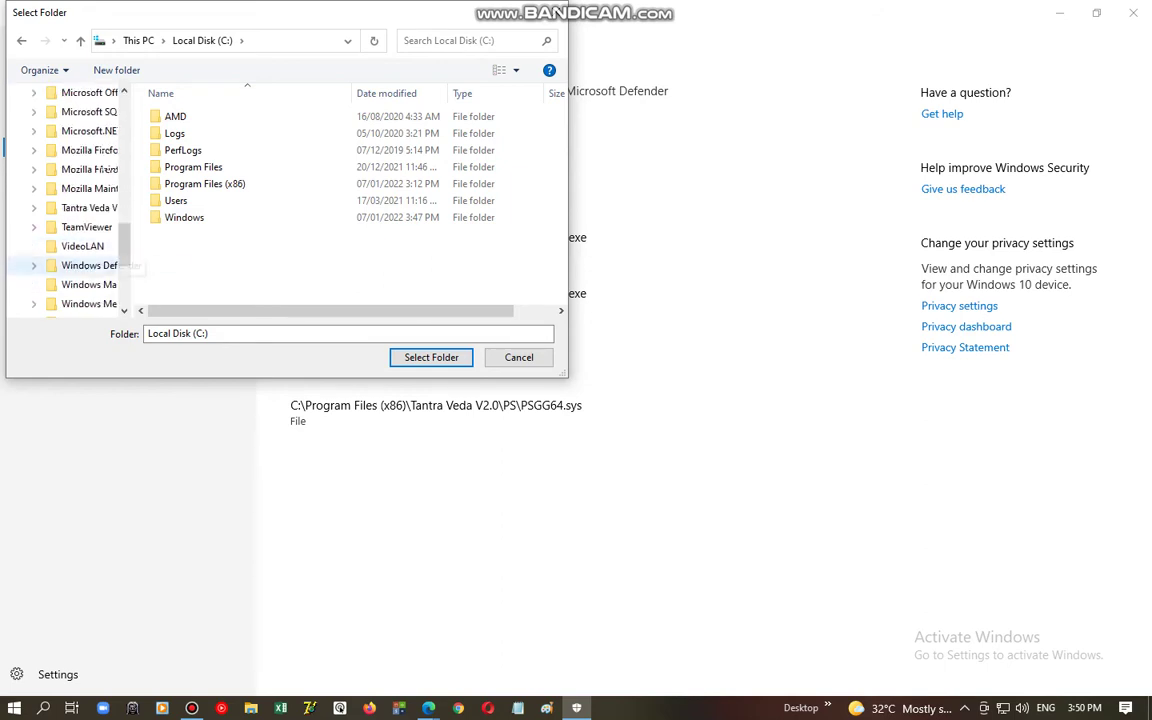
click(100, 188)
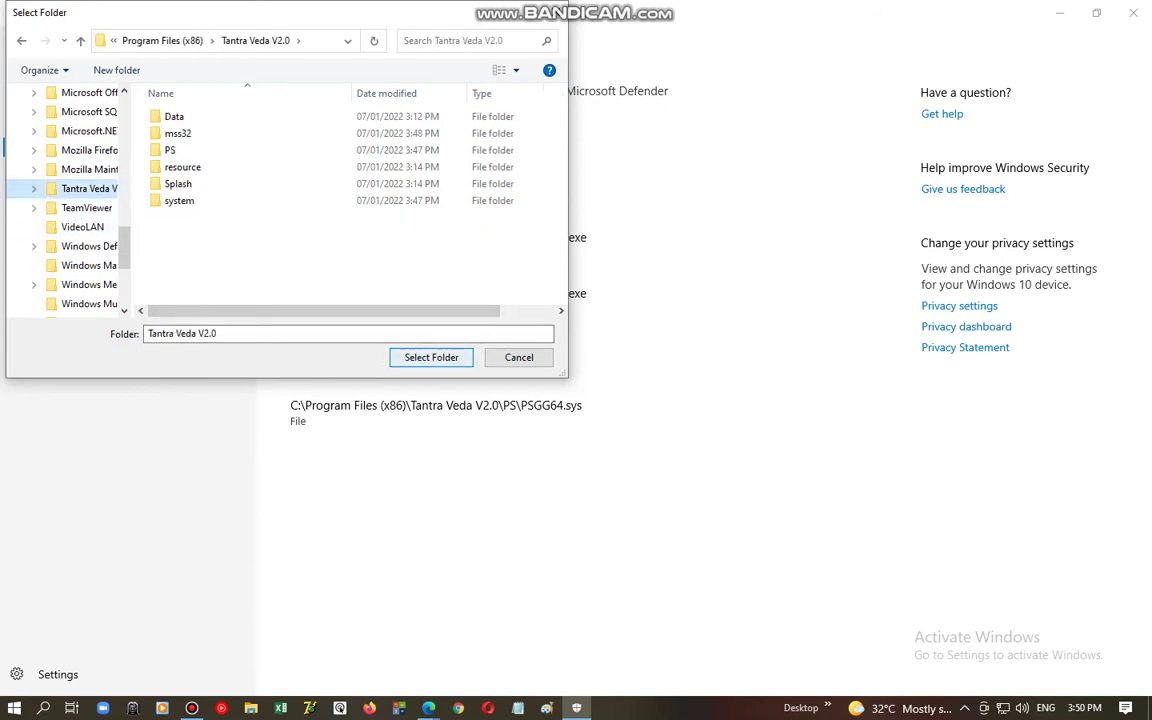
click(431, 357)
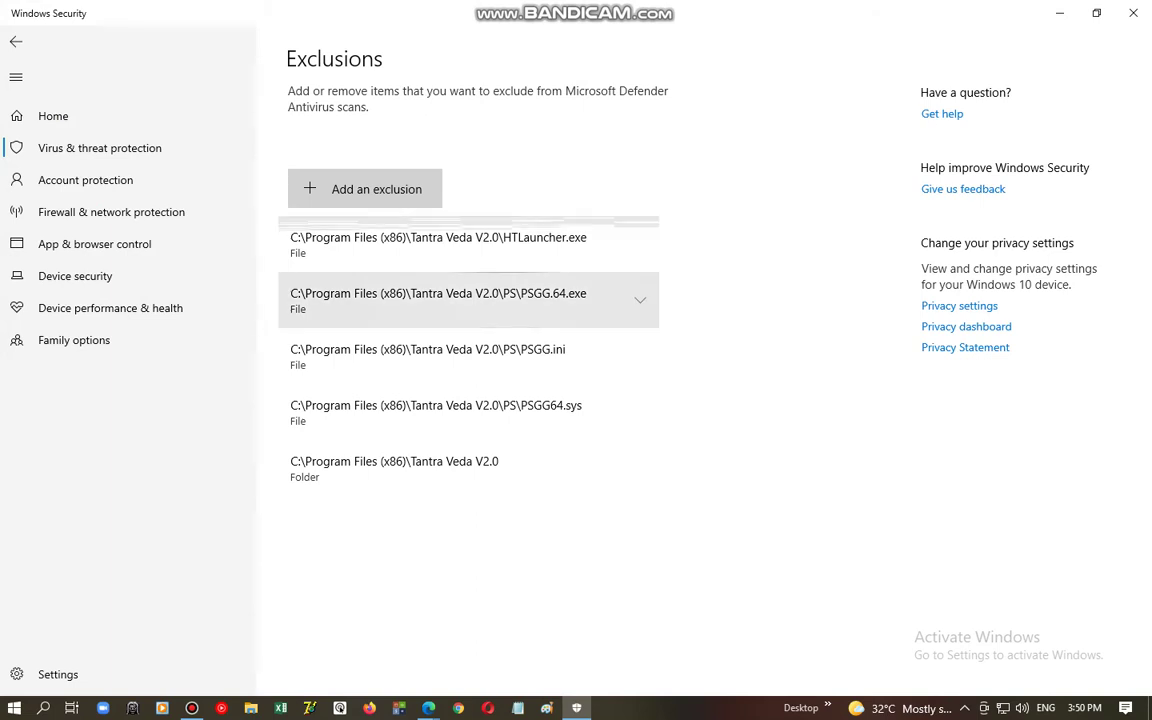
Return to the security overview and turn on real-time virus and threat protection
click(53, 116)
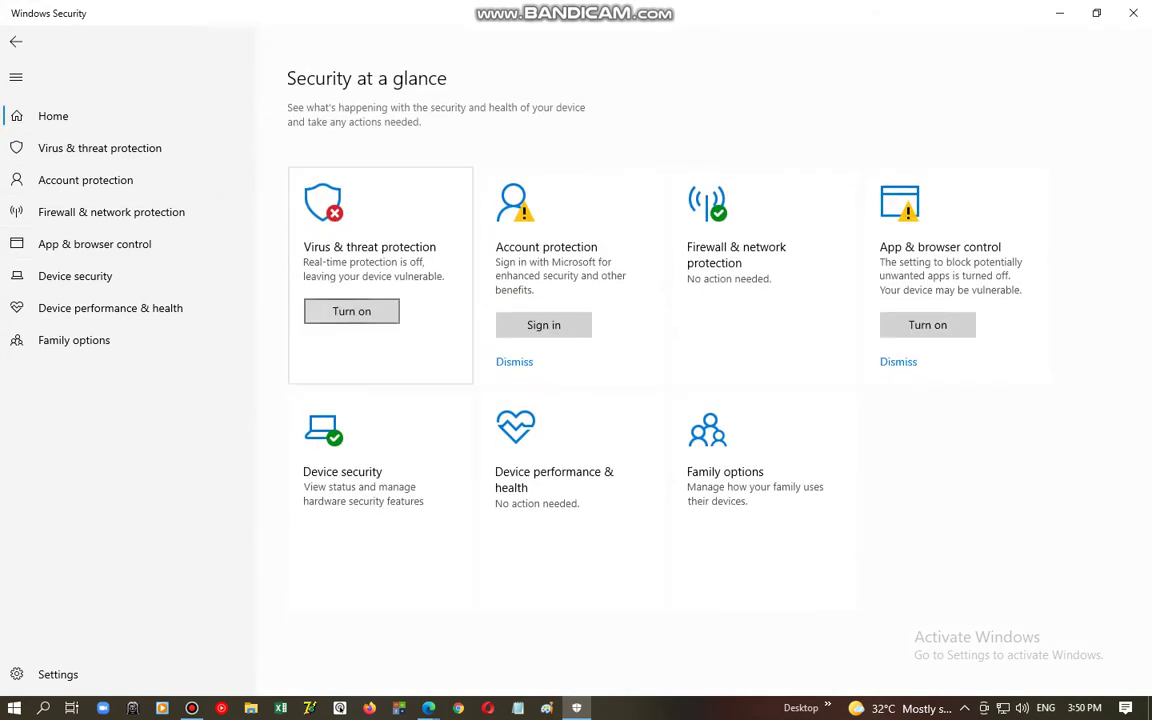
click(351, 311)
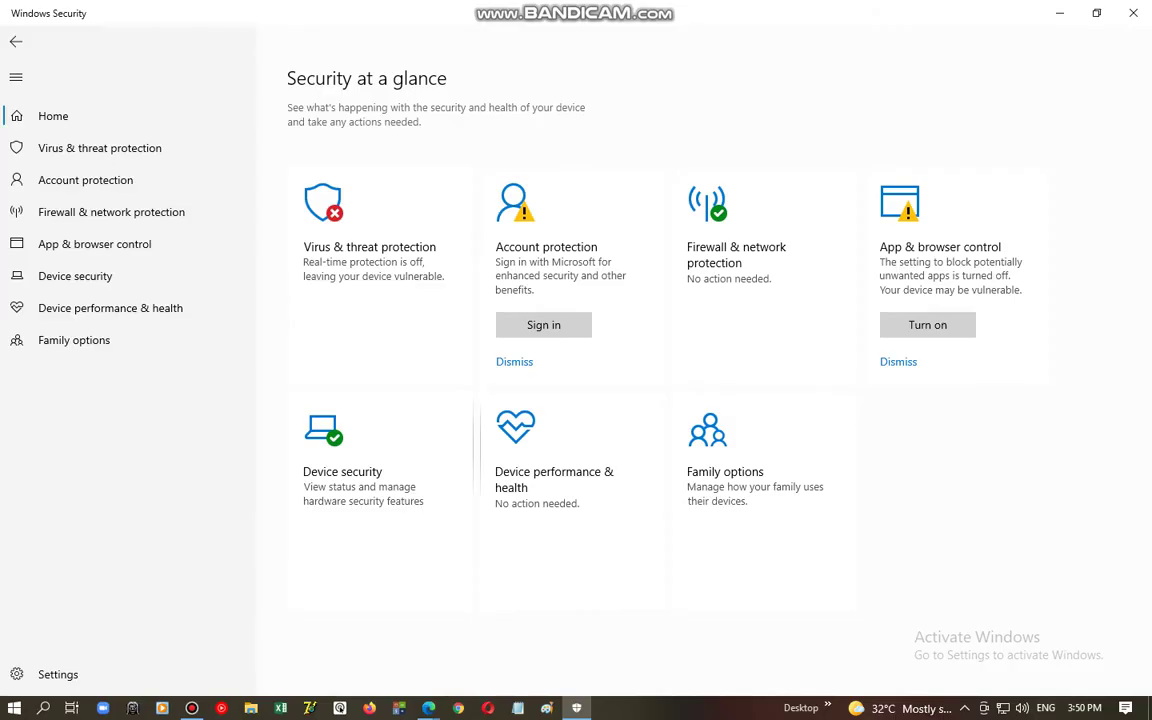